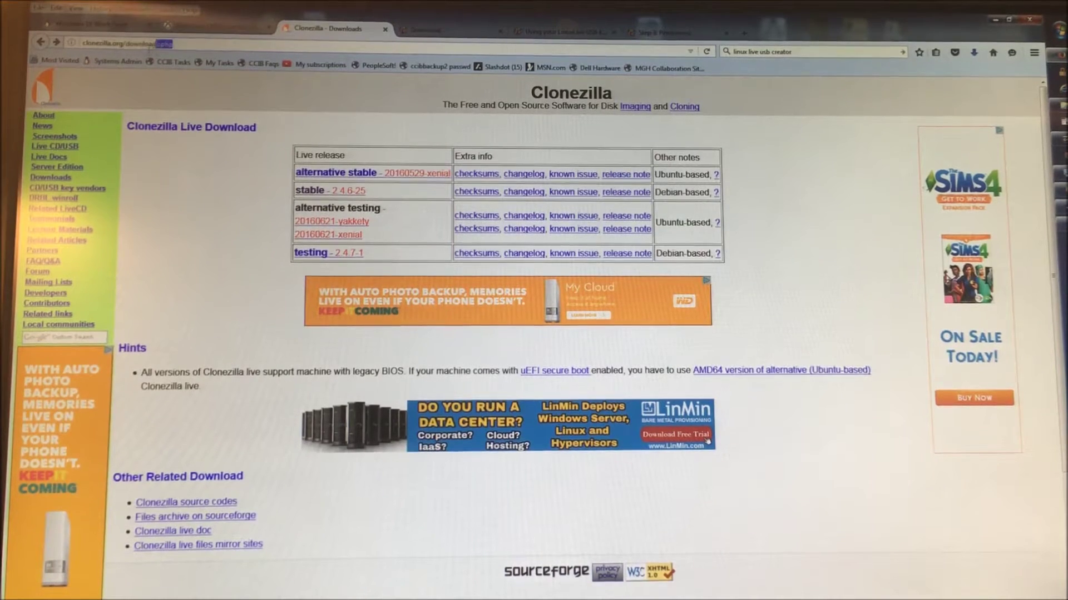
- Select the downloads.php portion of the Clonezilla page address
left_click_drag(173, 44, 125, 43)
- Go to clonezilla.org, open Downloads and choose the stable 2.4.6-25 release
key("BackSpace")
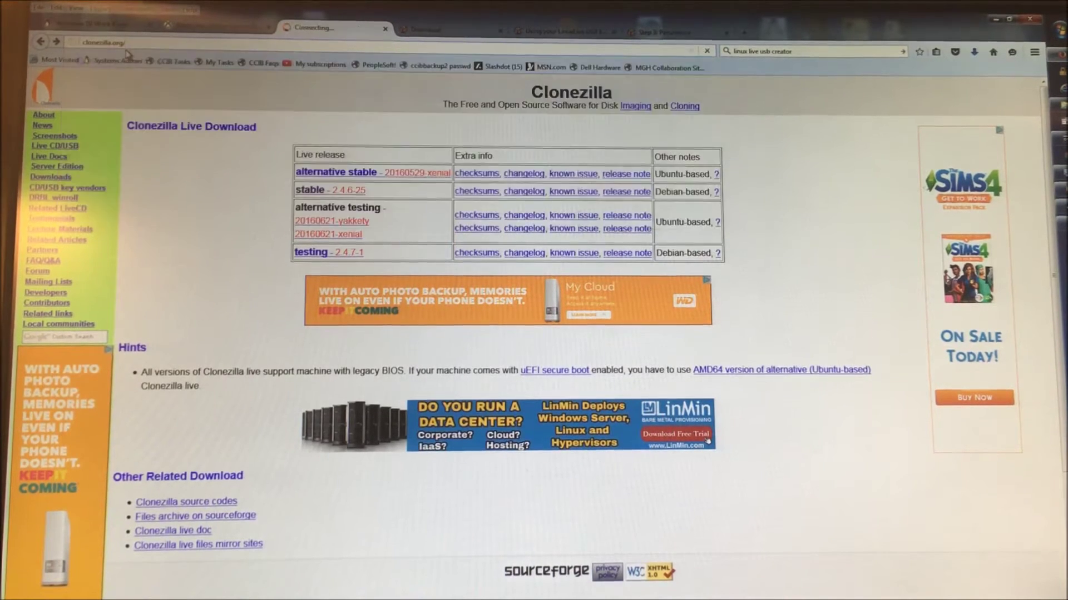
key("Return")
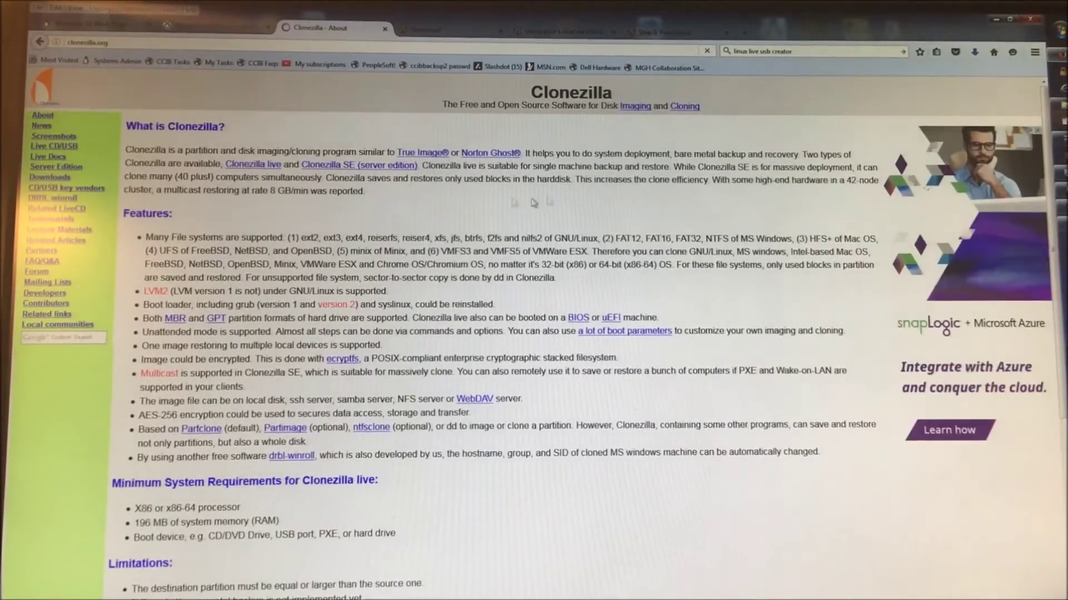
left_click(50, 177)
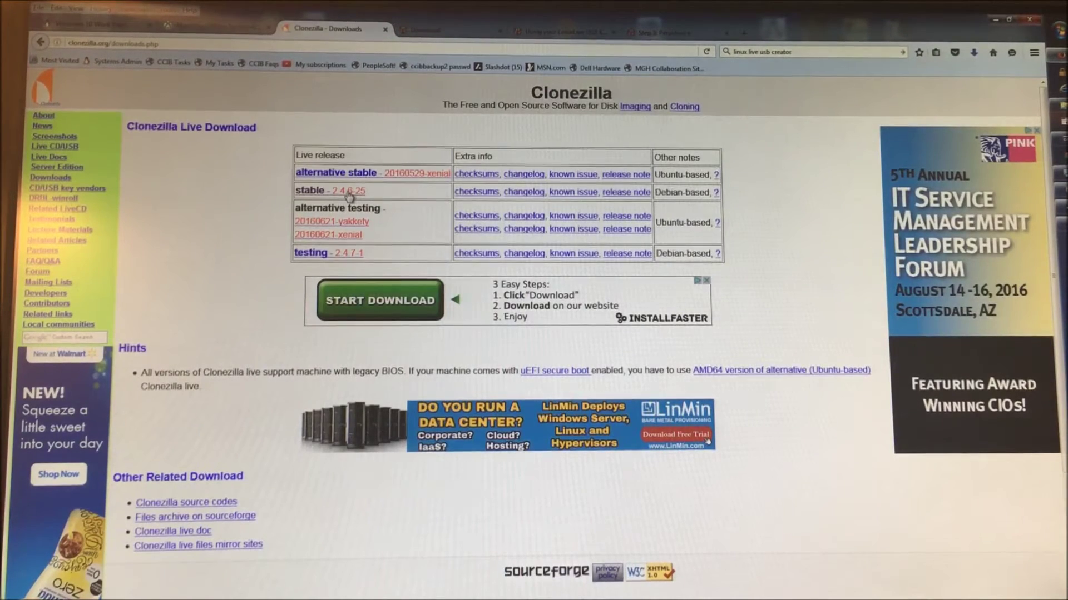
left_click(349, 192)
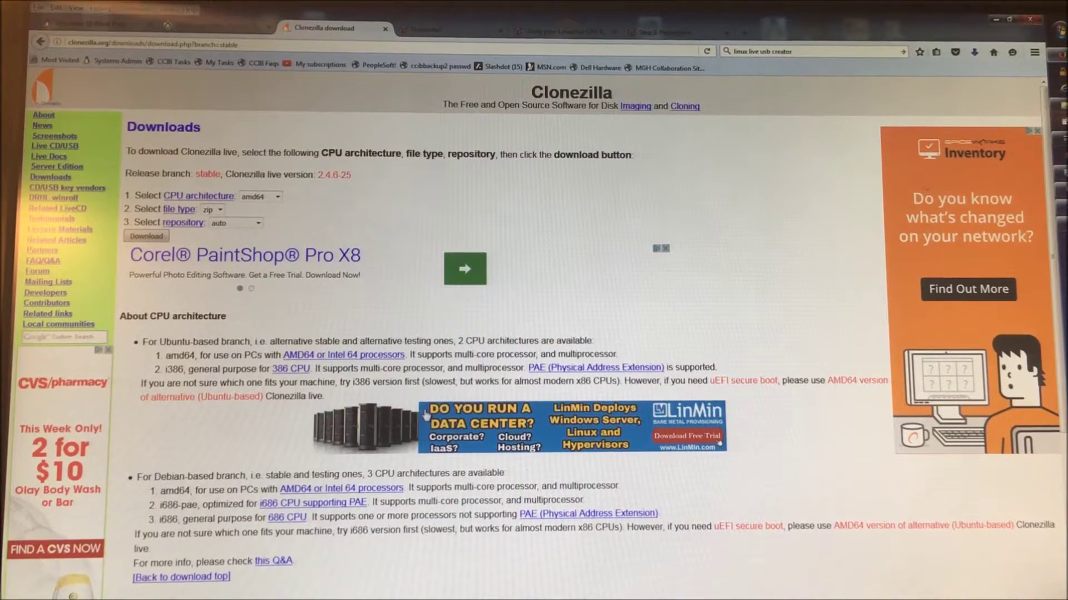
left_click(278, 197)
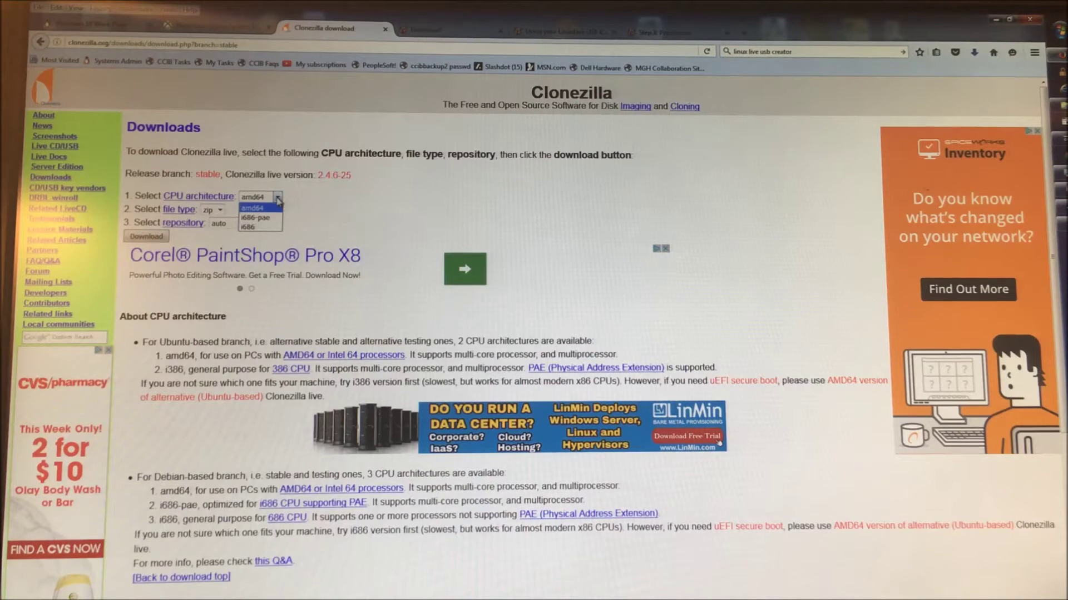
- Keep amd64 architecture and zip file type, and review the repository choices
left_click(275, 208)
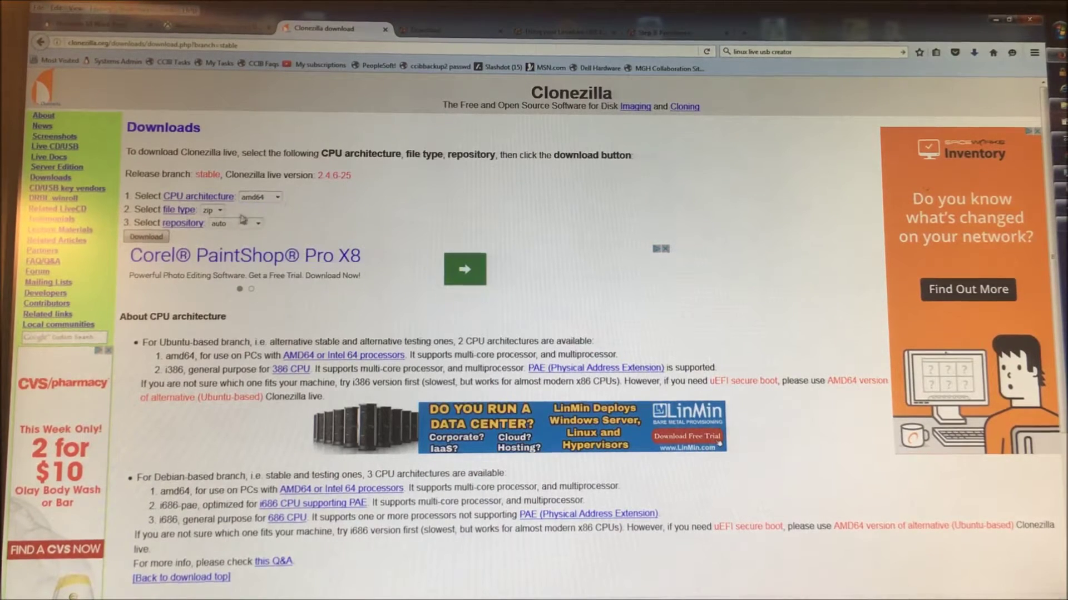
left_click(221, 211)
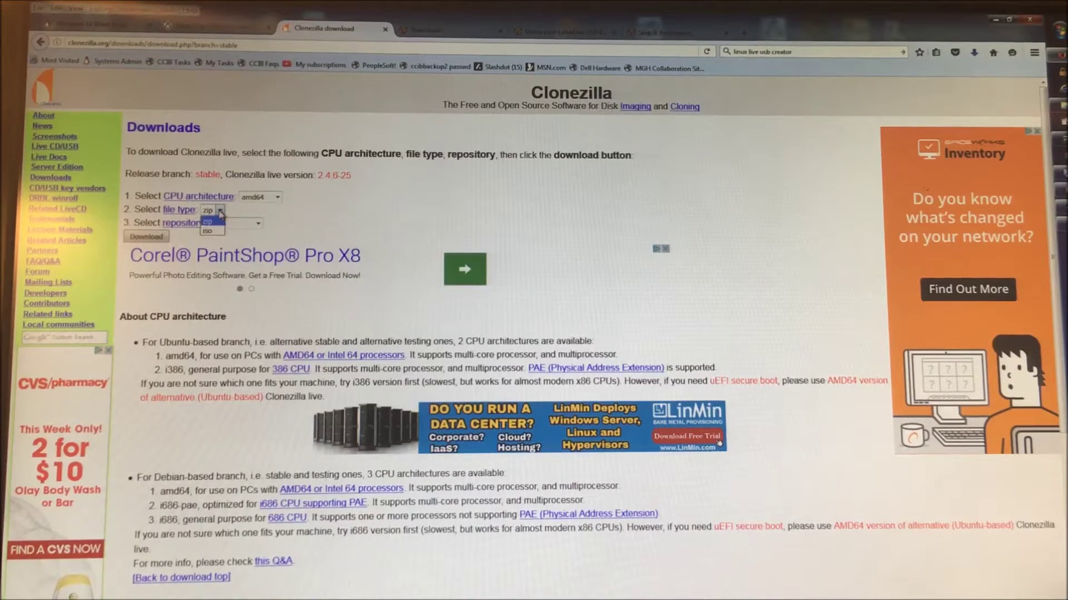
left_click(217, 220)
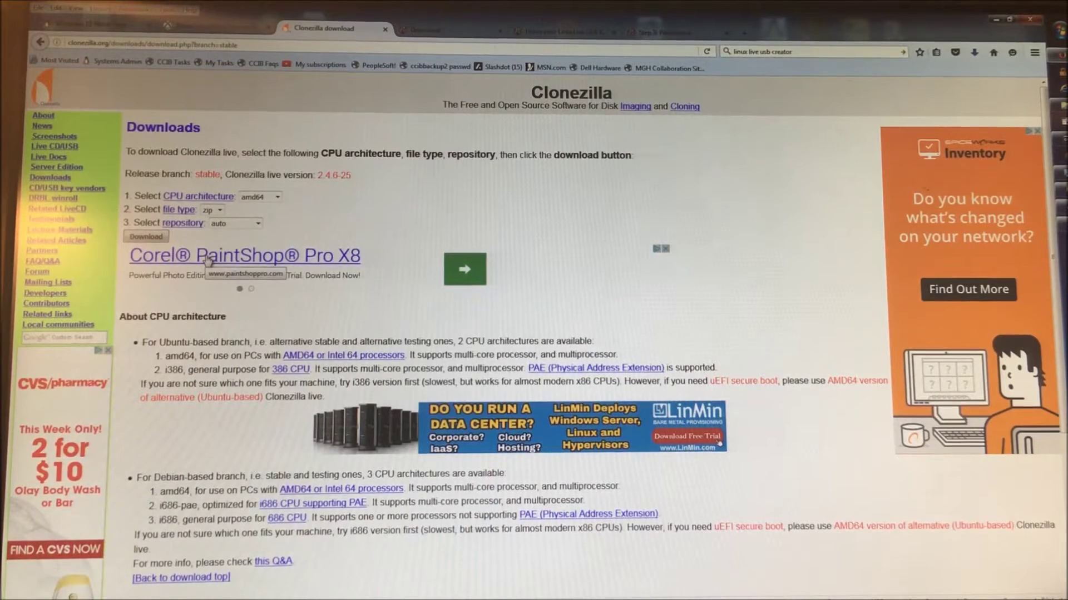
left_click(259, 225)
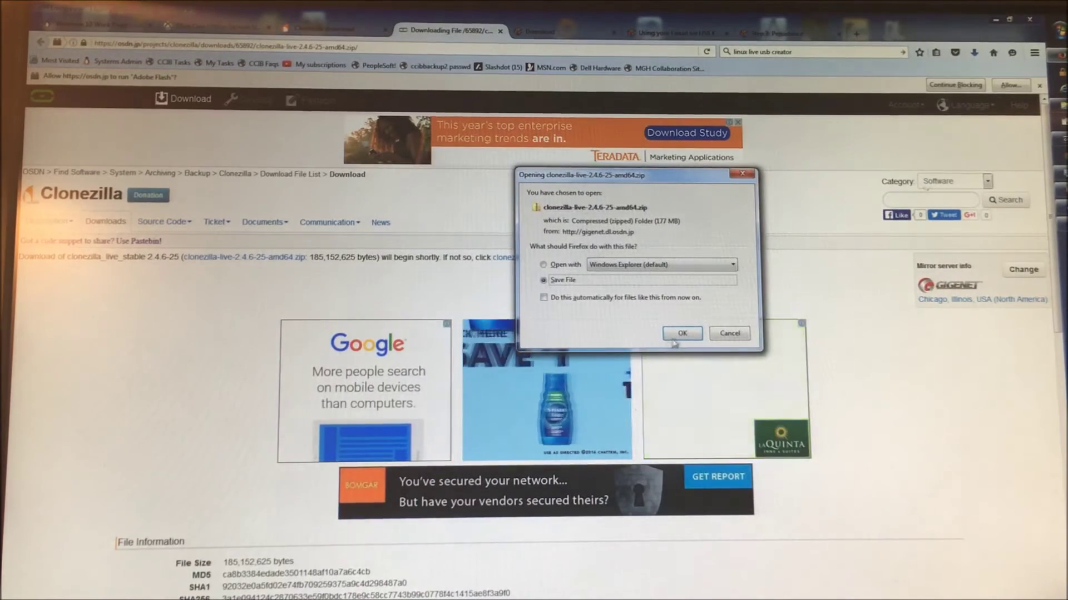
- Save the Clonezilla zip to M:\GAMES\XONE\HDD and return to the download page
left_click(677, 335)
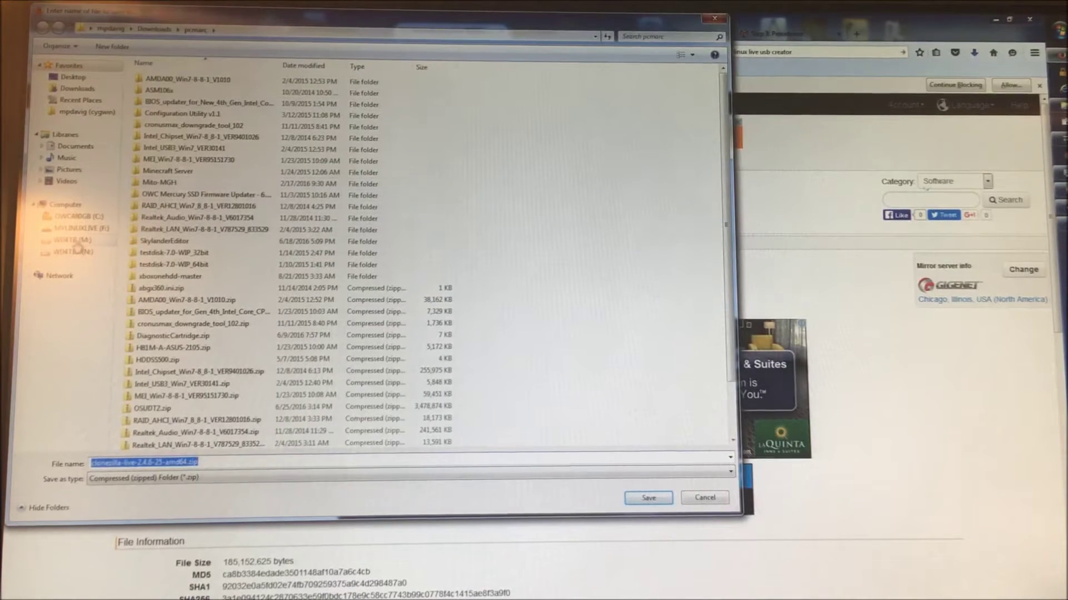
left_click(75, 241)
double_click(158, 104)
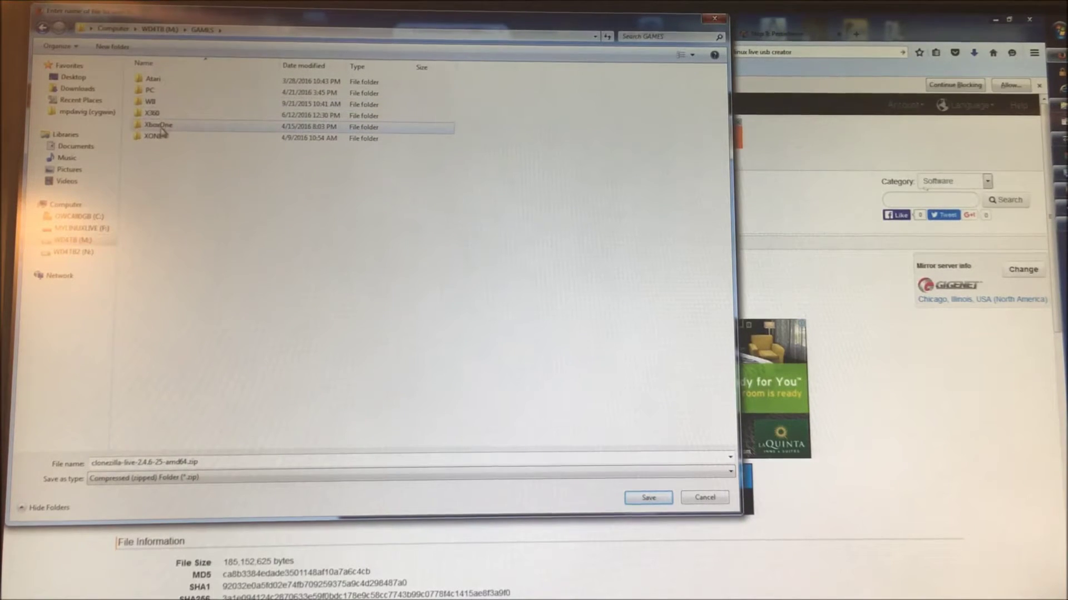
double_click(156, 135)
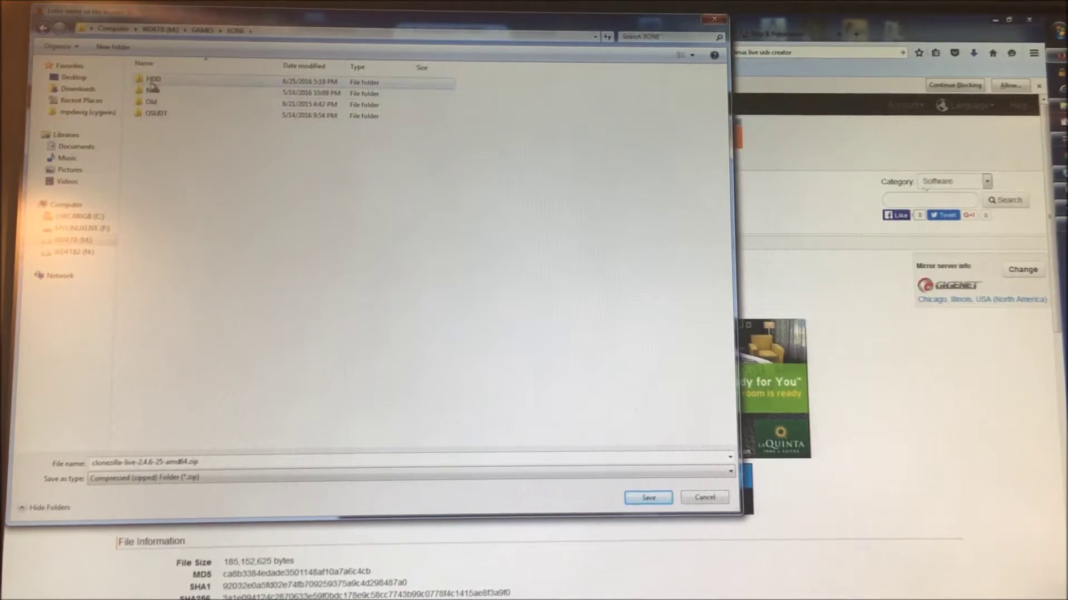
double_click(154, 114)
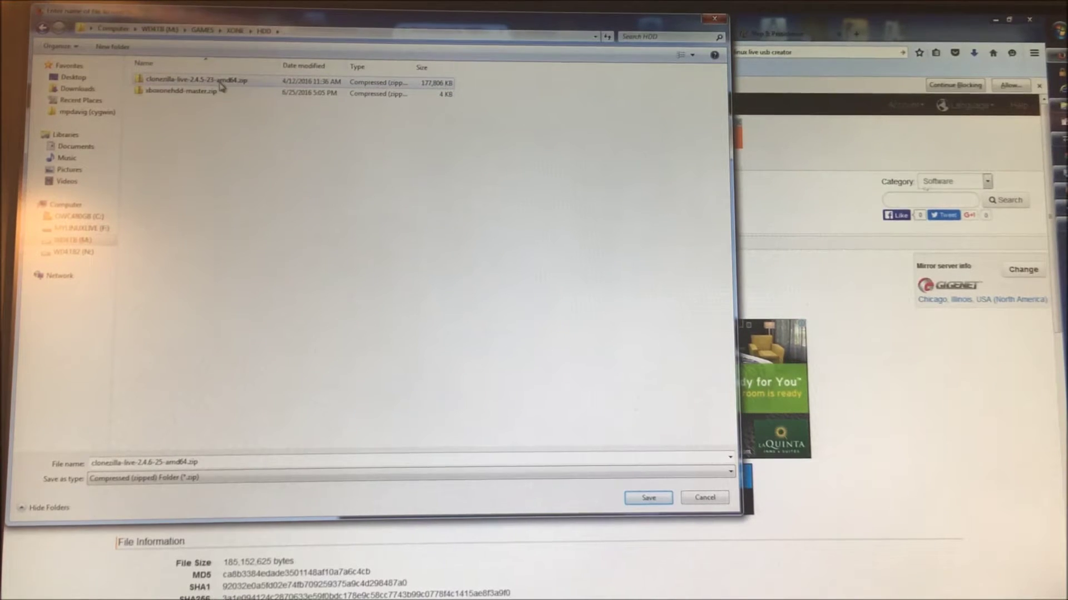
left_click(644, 499)
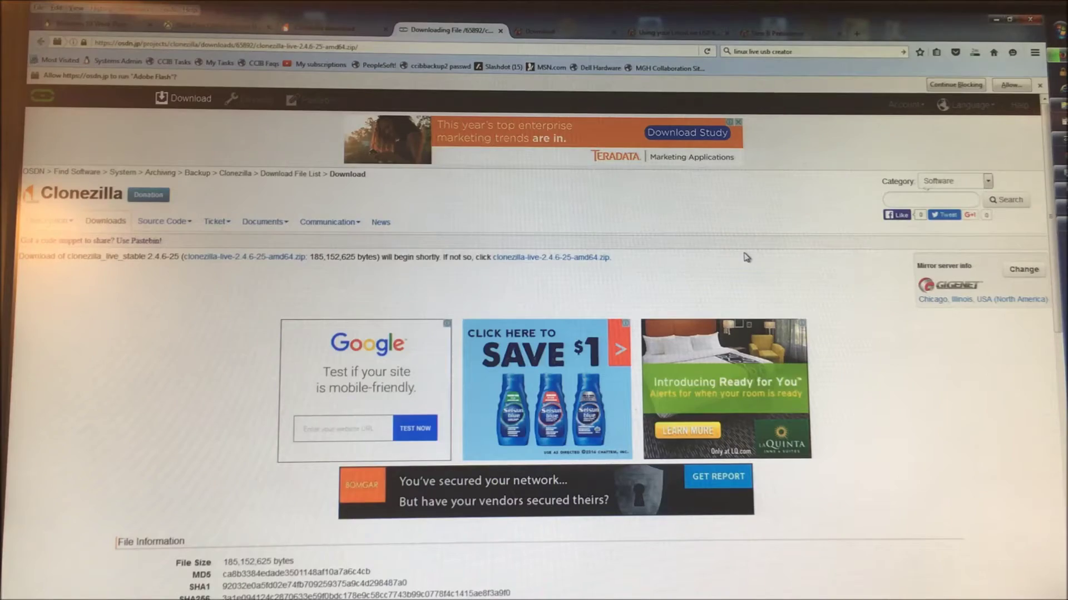
key("ctrl+Page_Up")
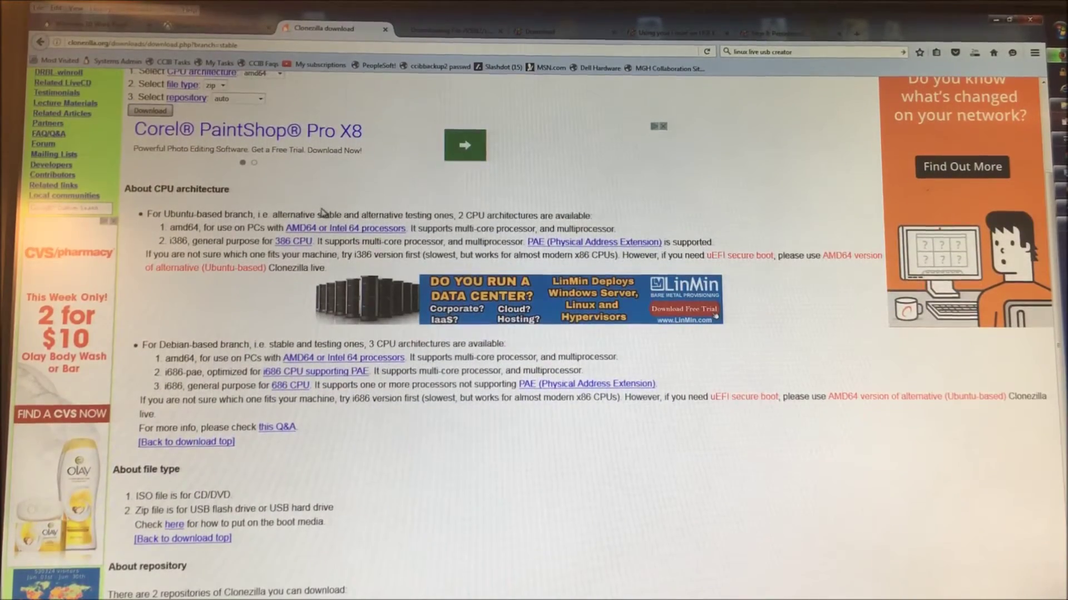
scroll(401, 305, "up", 3)
scroll(202, 291, "down", 3)
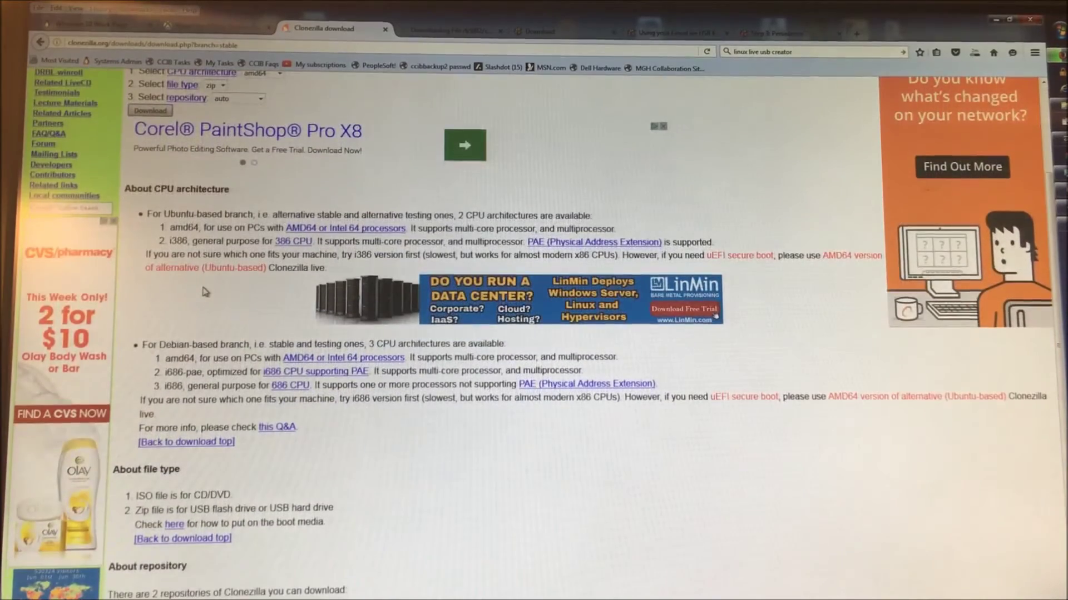
scroll(203, 292, "down", 3)
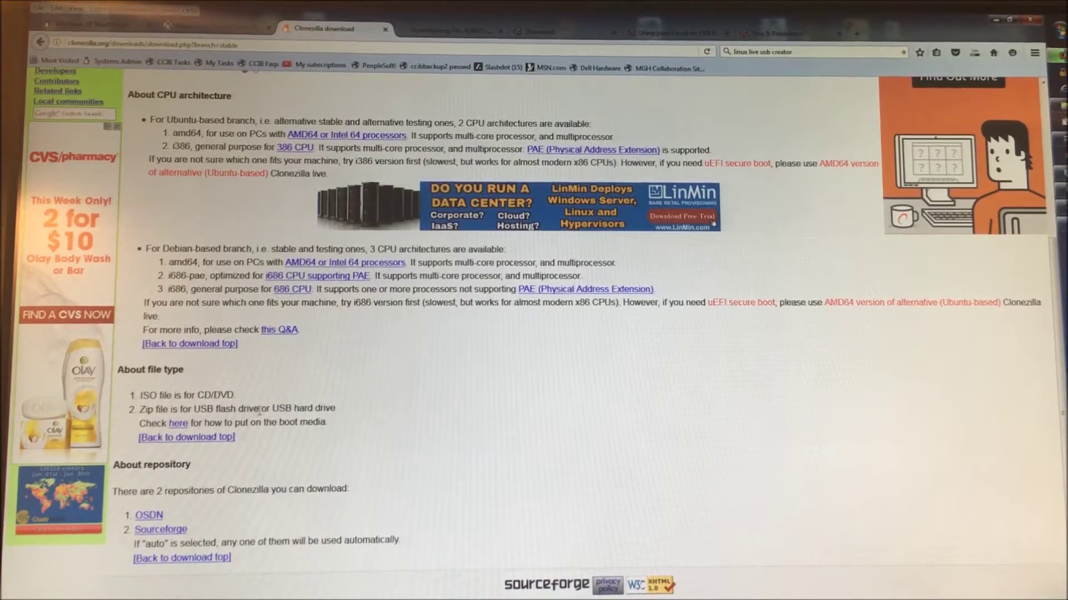
- Open the Clonezilla Live on USB flash drive instructions from the boot media guide
left_click(178, 424)
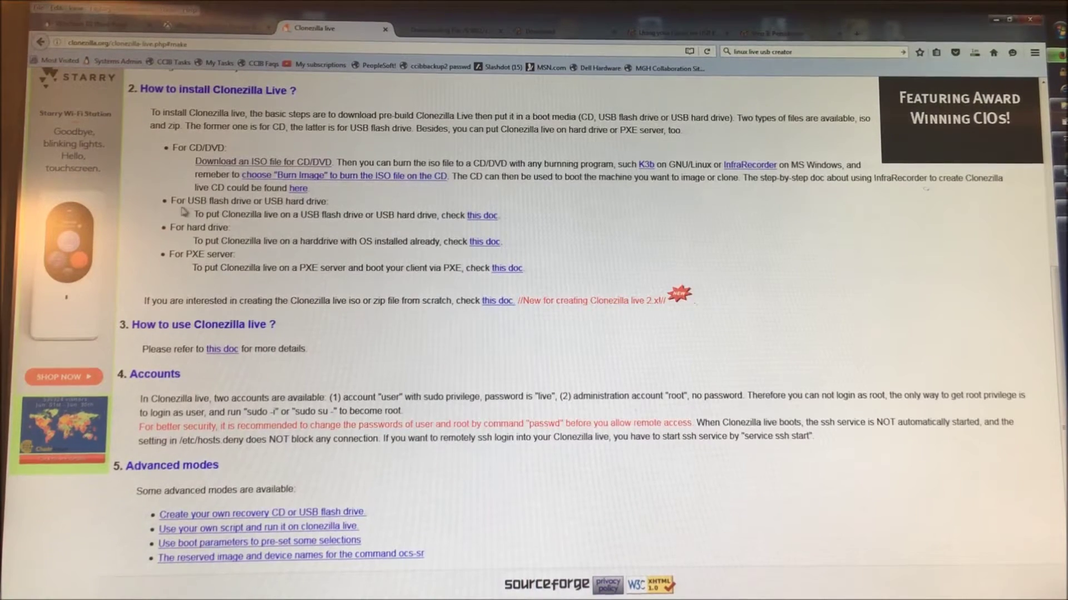
left_click(482, 215)
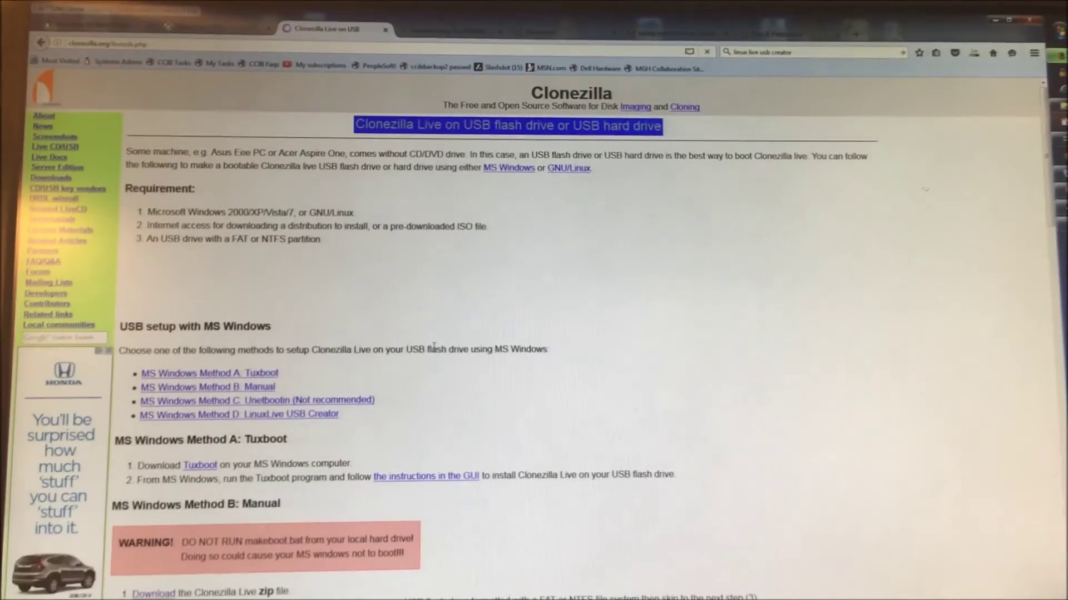
scroll(540, 294, "down", 5)
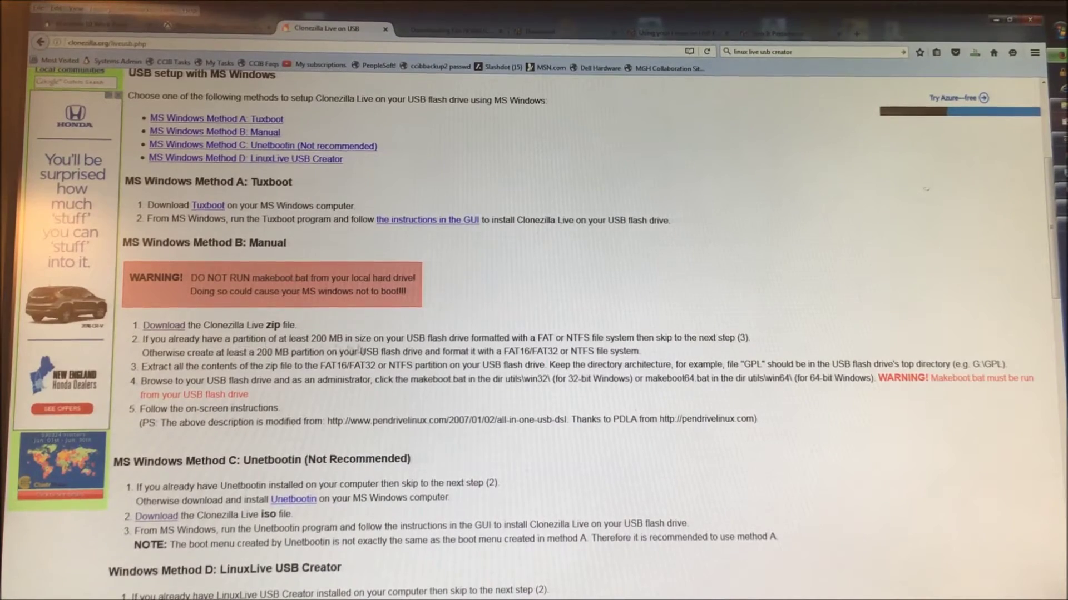
scroll(360, 350, "down", 2)
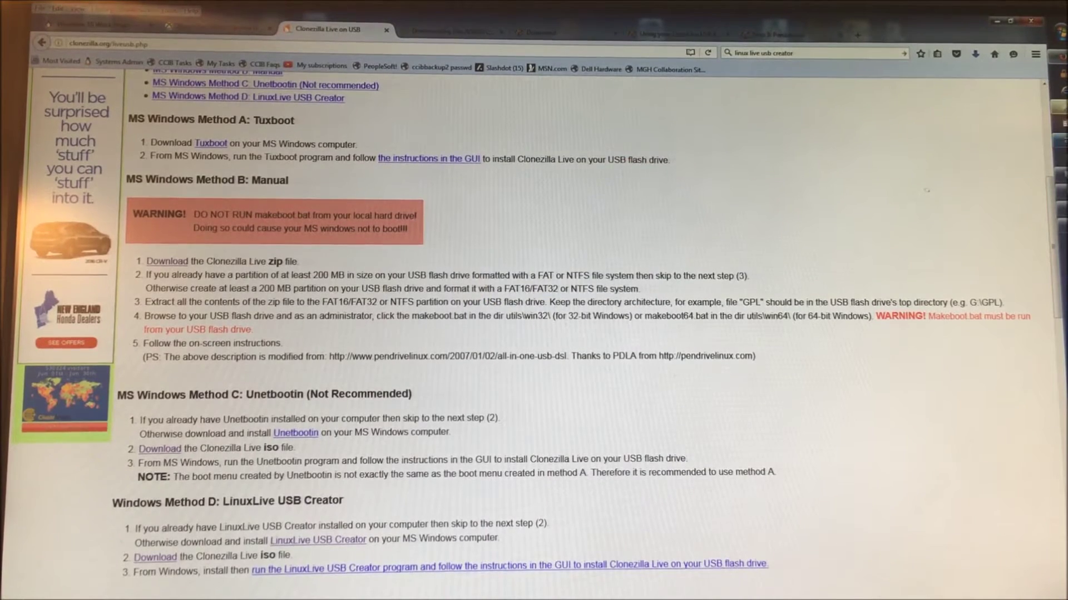
key("alt+Tab")
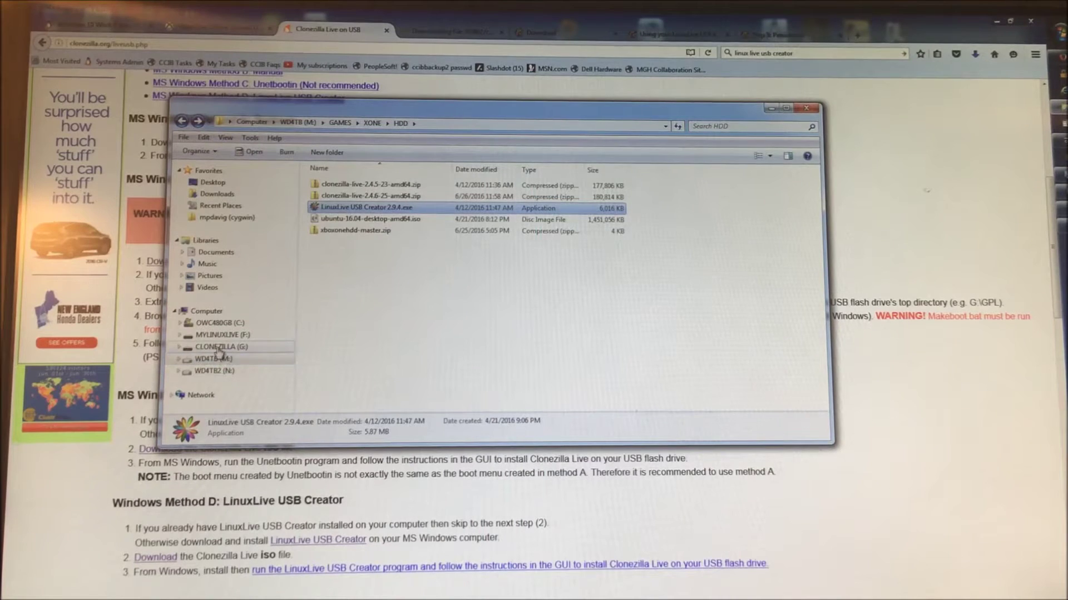
- Open the CLONEZILLA (G:) drive and check its properties
left_click(222, 347)
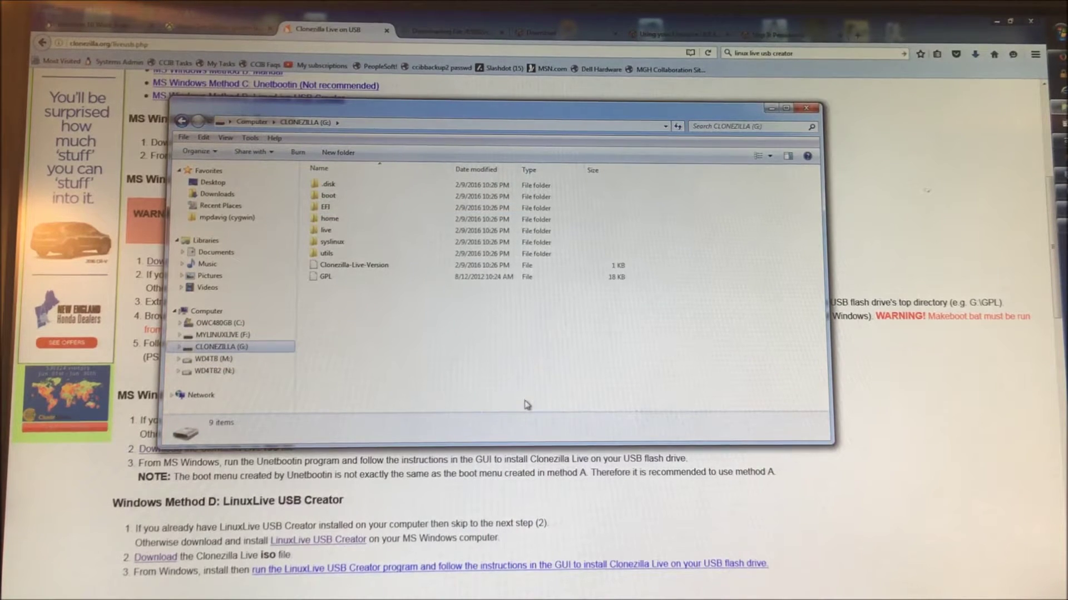
mouse_move(344, 117)
left_mouse_down()
mouse_move(609, 404)
mouse_move(455, 156)
left_mouse_up()
right_click(330, 389)
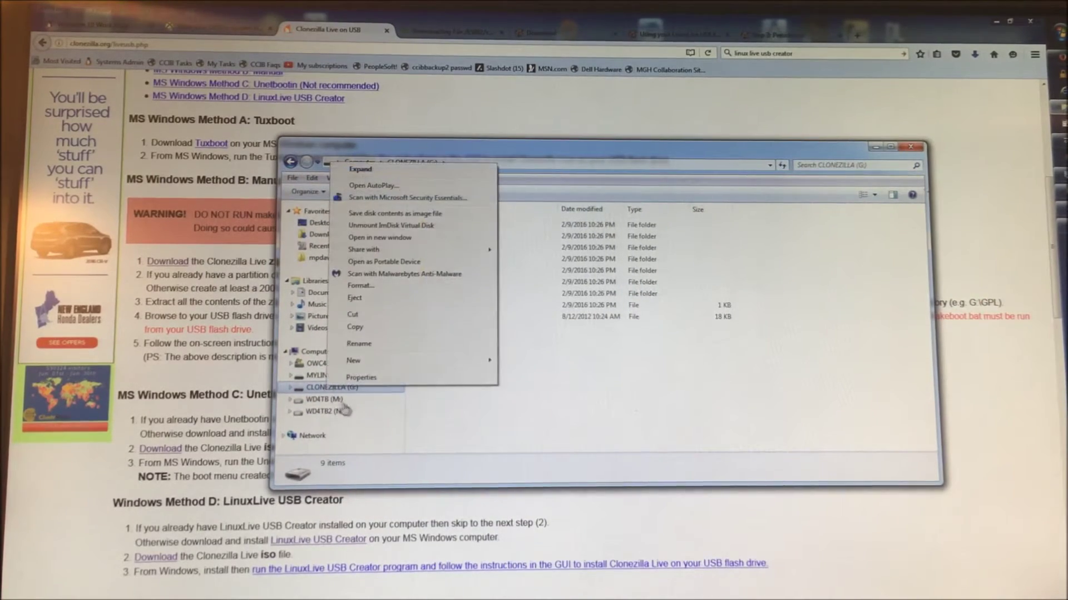
left_click(362, 378)
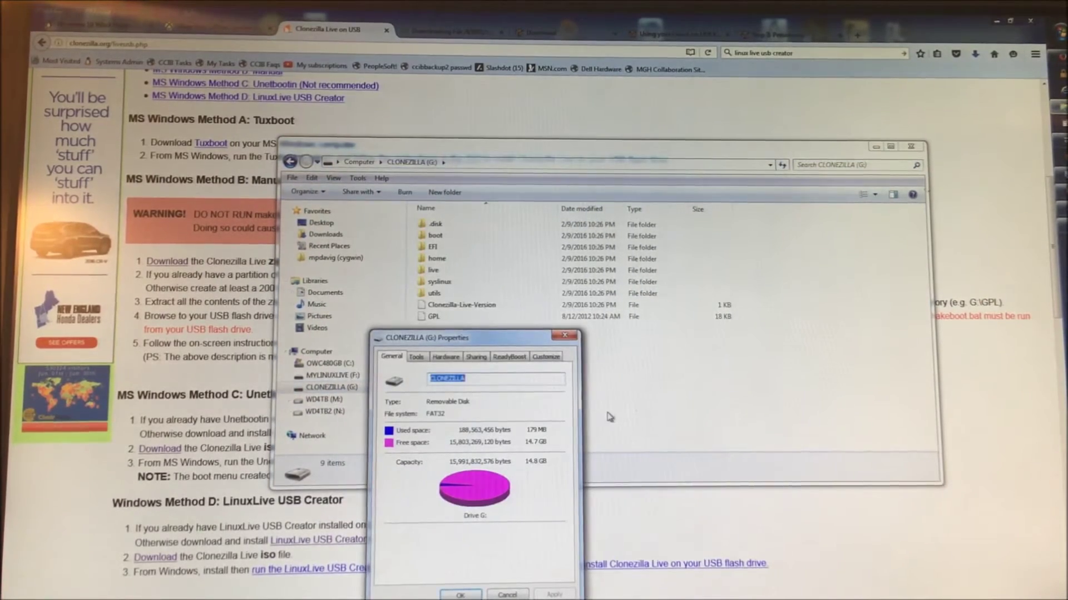
left_click(570, 340)
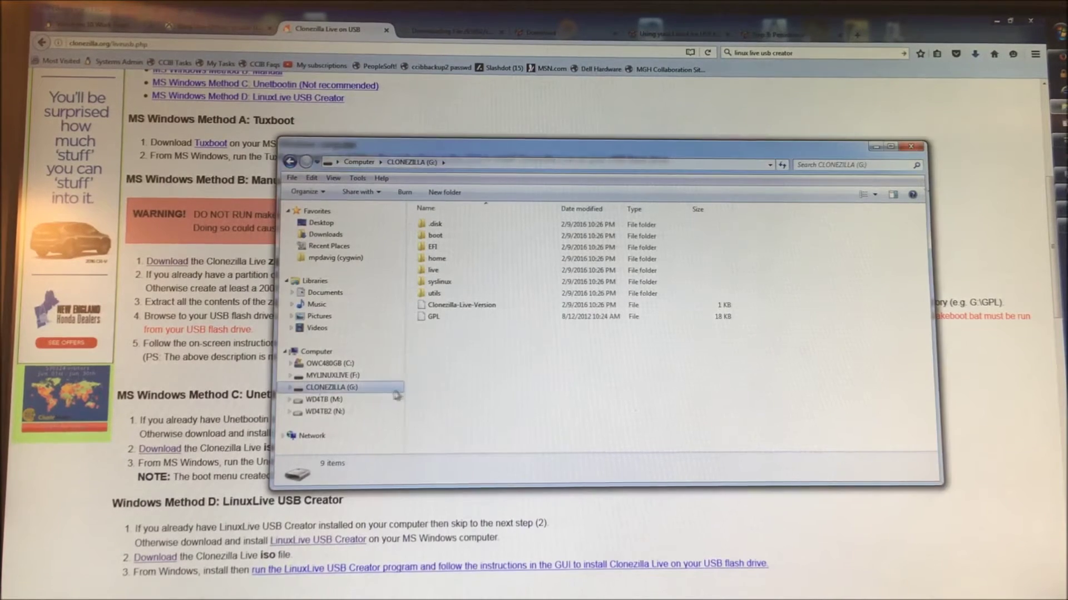
- Quick-format CLONEZILLA (G:) as FAT32 and close the format window
right_click(330, 389)
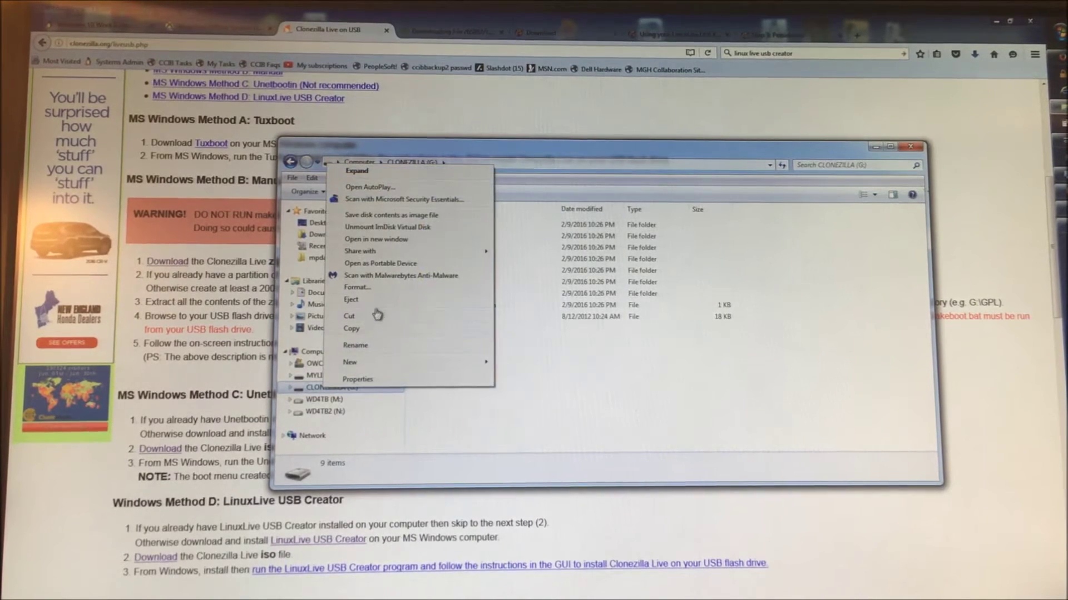
left_click(374, 288)
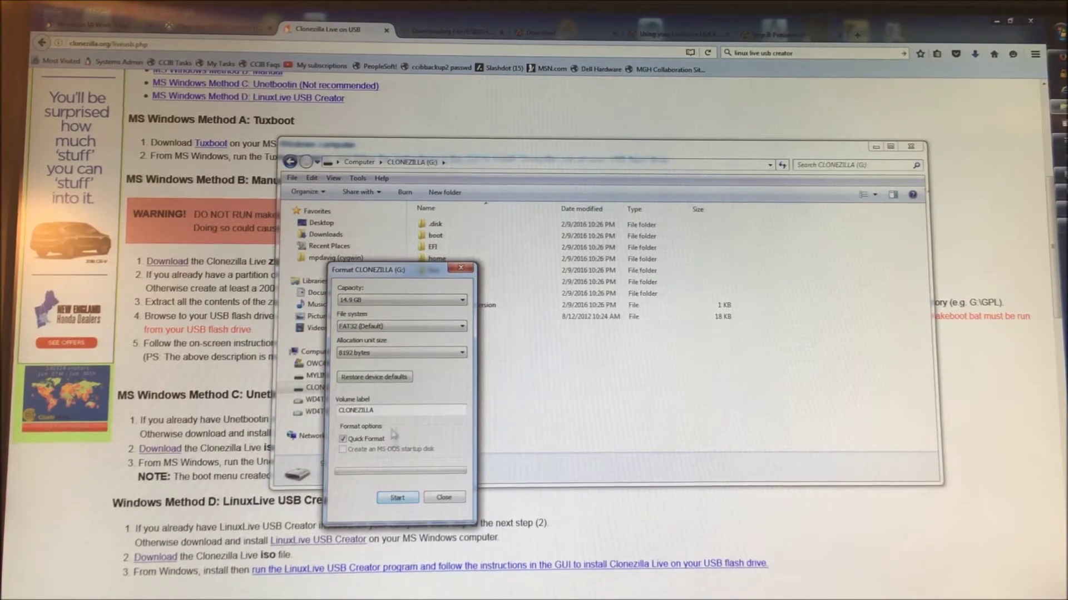
left_click(400, 498)
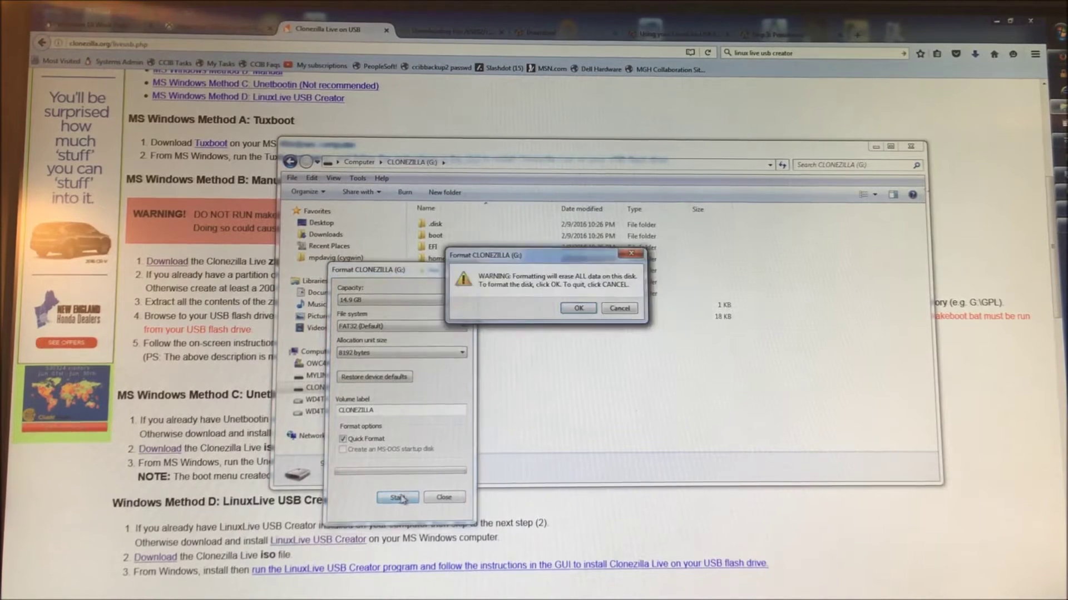
key("Return")
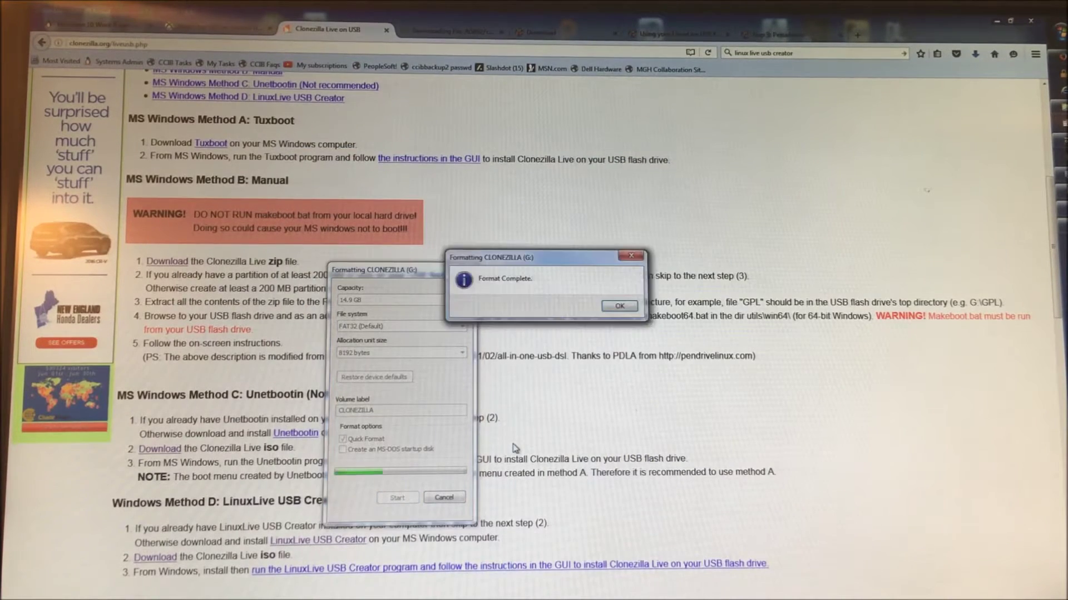
left_click(617, 309)
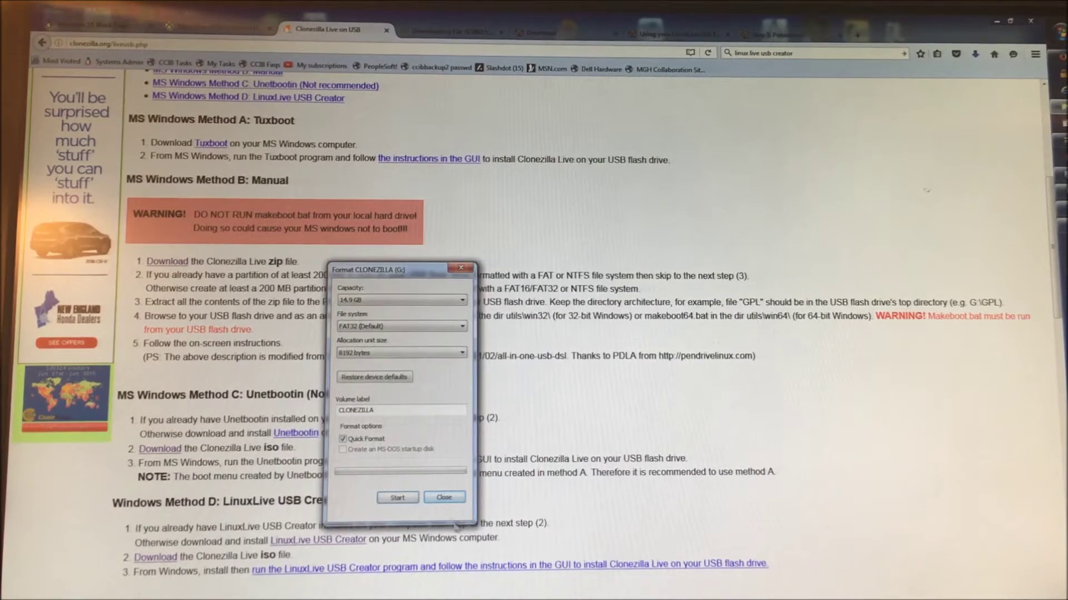
left_click(444, 498)
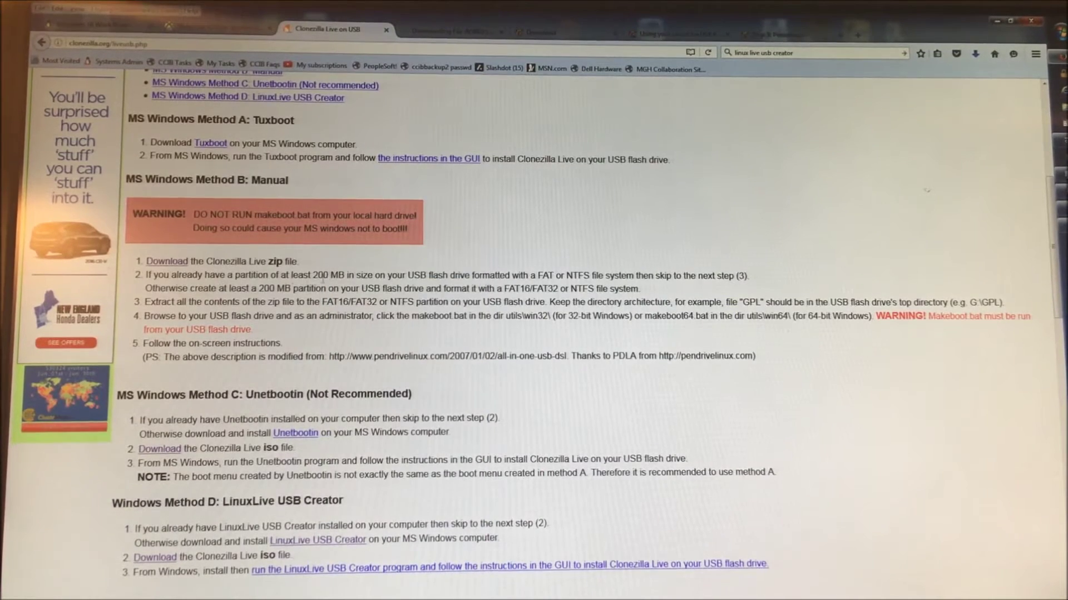
- Highlight the Method B lines on drive formatting and extracting the zip to USB
left_click_drag(343, 276, 536, 276)
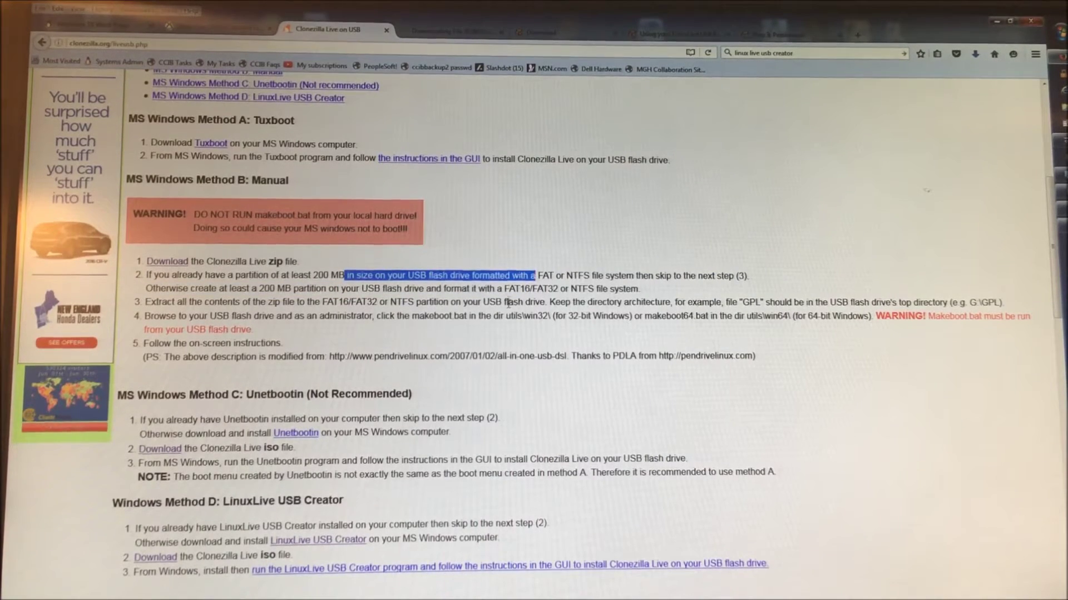
mouse_move(196, 302)
left_mouse_down()
mouse_move(452, 314)
mouse_move(510, 304)
left_mouse_up()
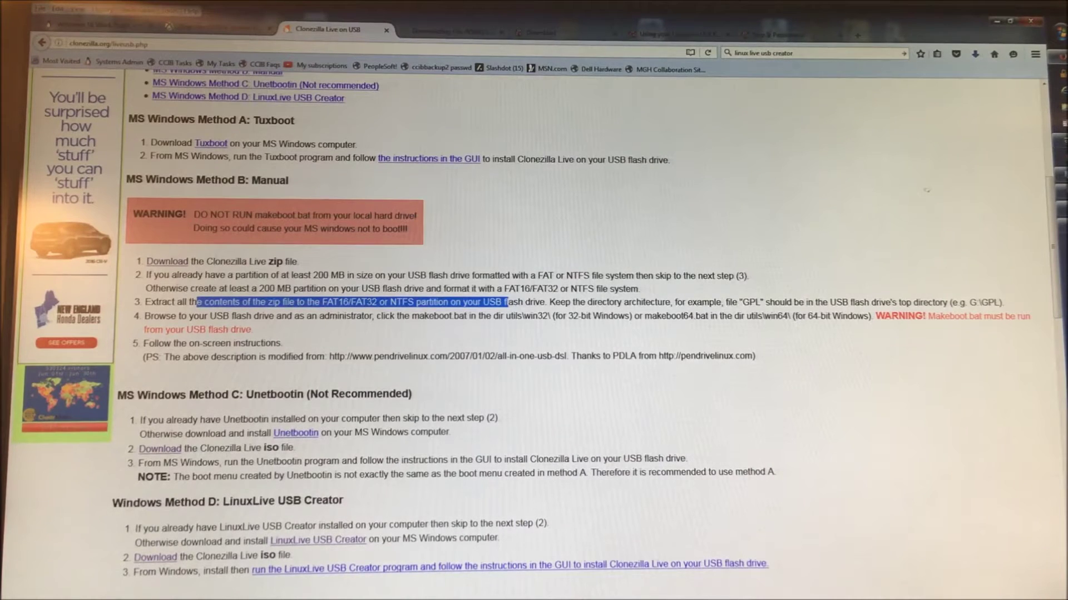
key("super+e")
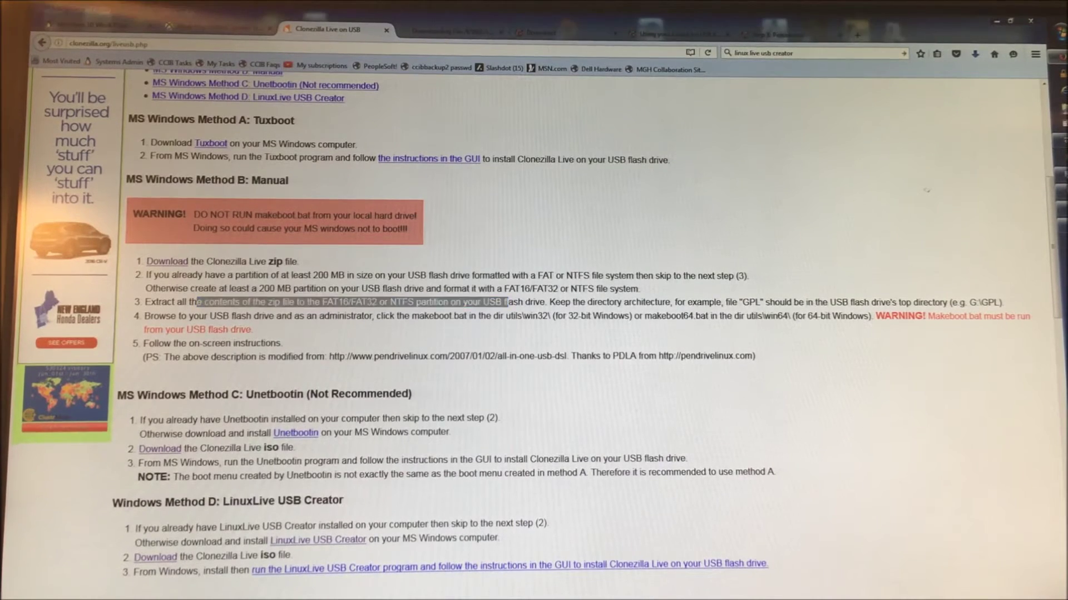
- In M:\GAMES\XONE\HDD, delete the older clonezilla-live-2.4.5-23-amd64.zip
left_click(329, 404)
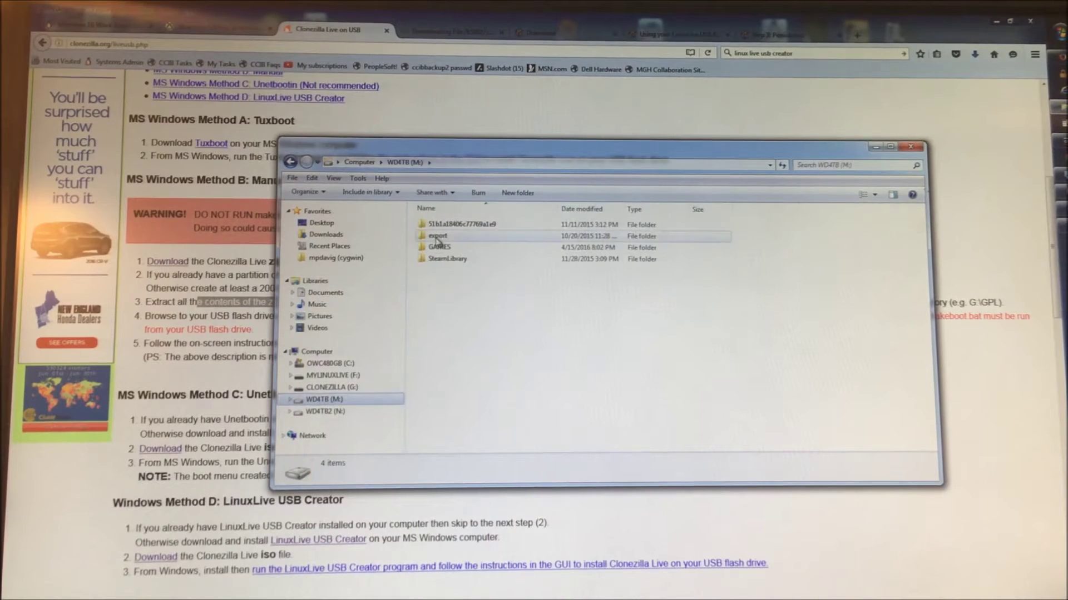
double_click(439, 248)
double_click(438, 283)
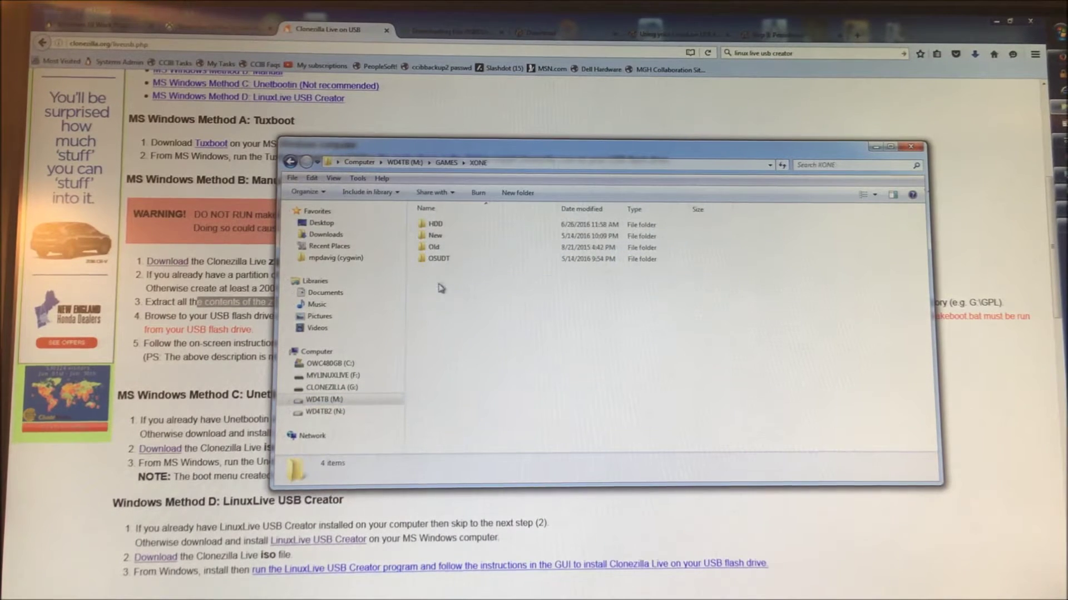
double_click(439, 226)
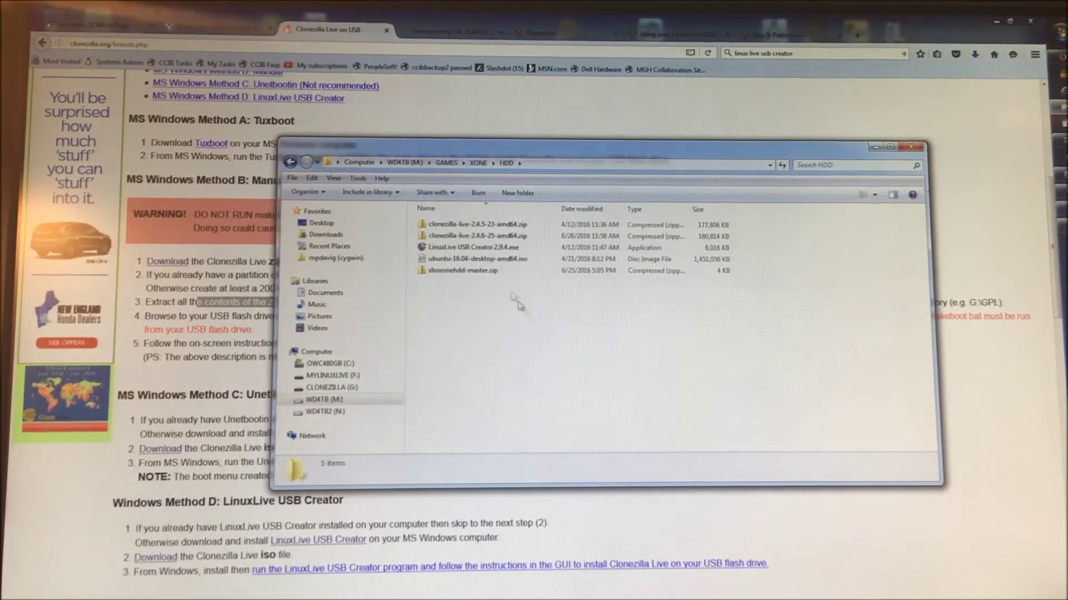
left_click(502, 239)
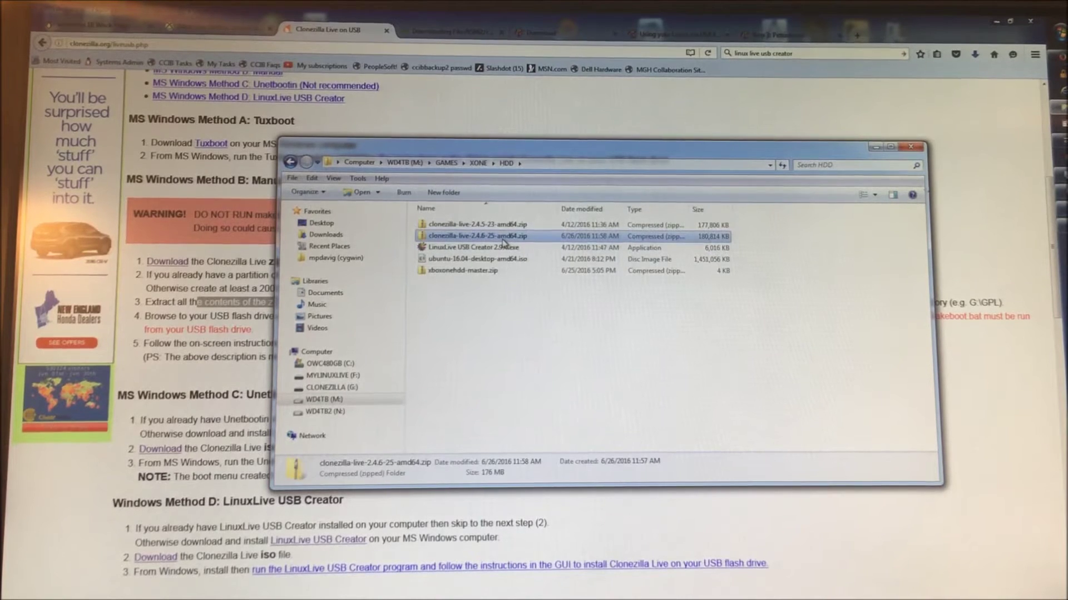
left_click(506, 226)
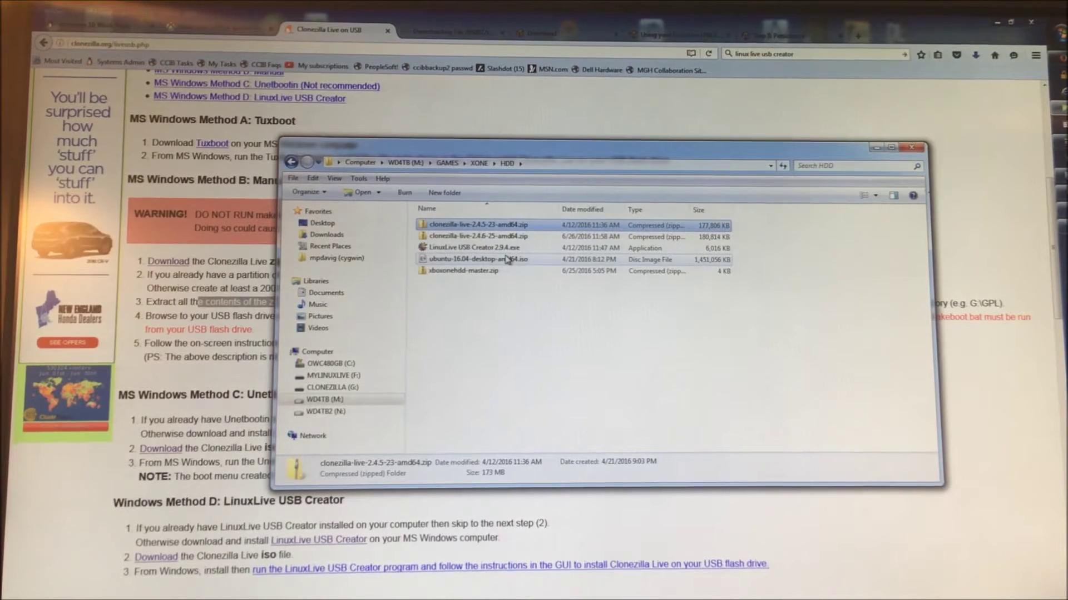
key("Delete")
left_click(599, 351)
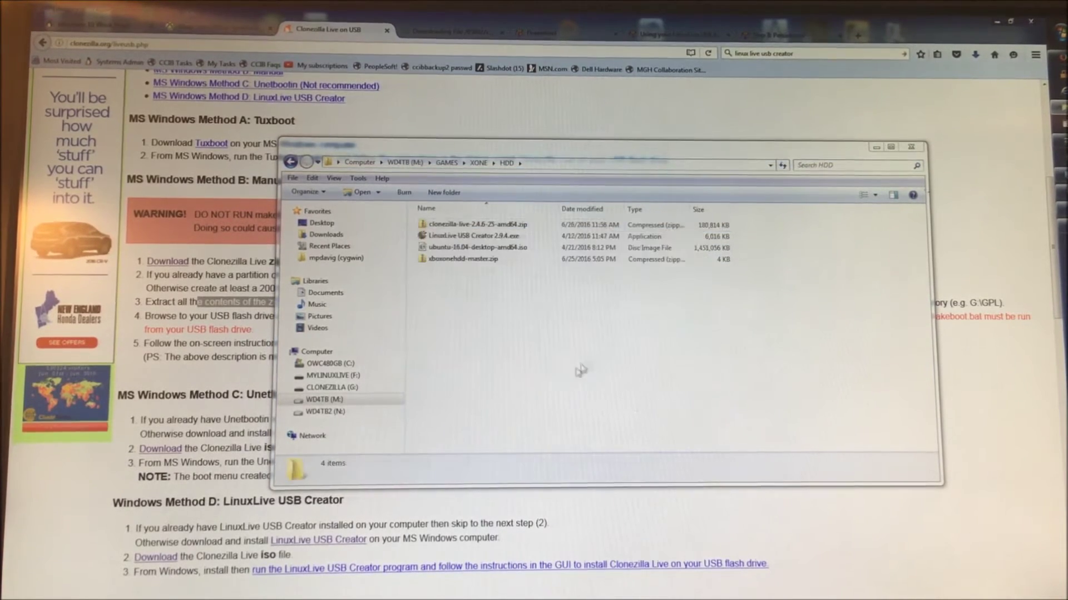
- Open clonezilla-live-2.4.6-25-amd64.zip in 7-Zip
left_click(460, 231)
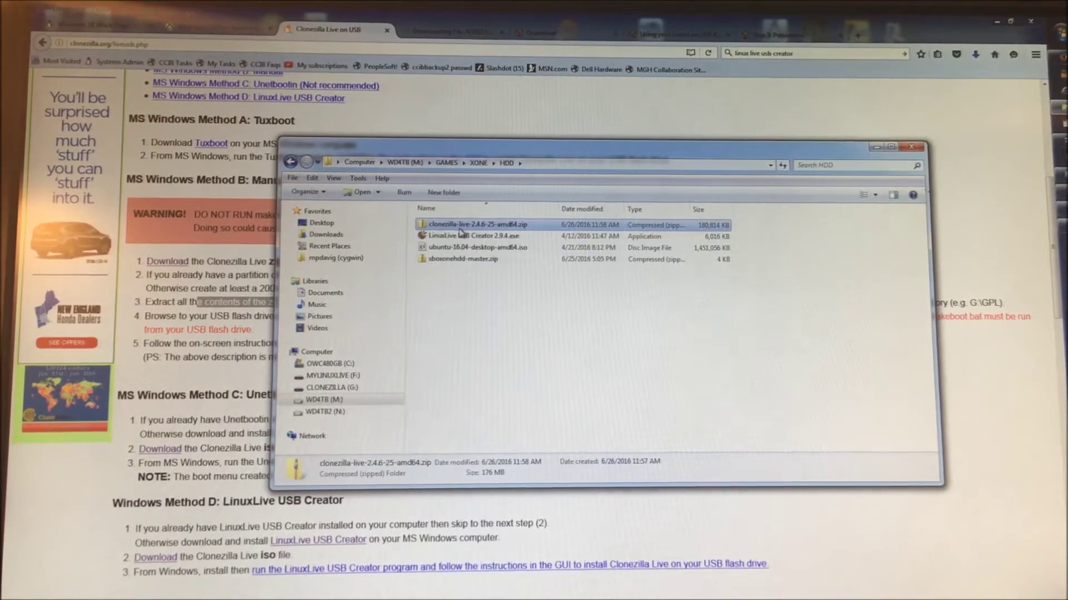
right_click(461, 230)
mouse_move(487, 300)
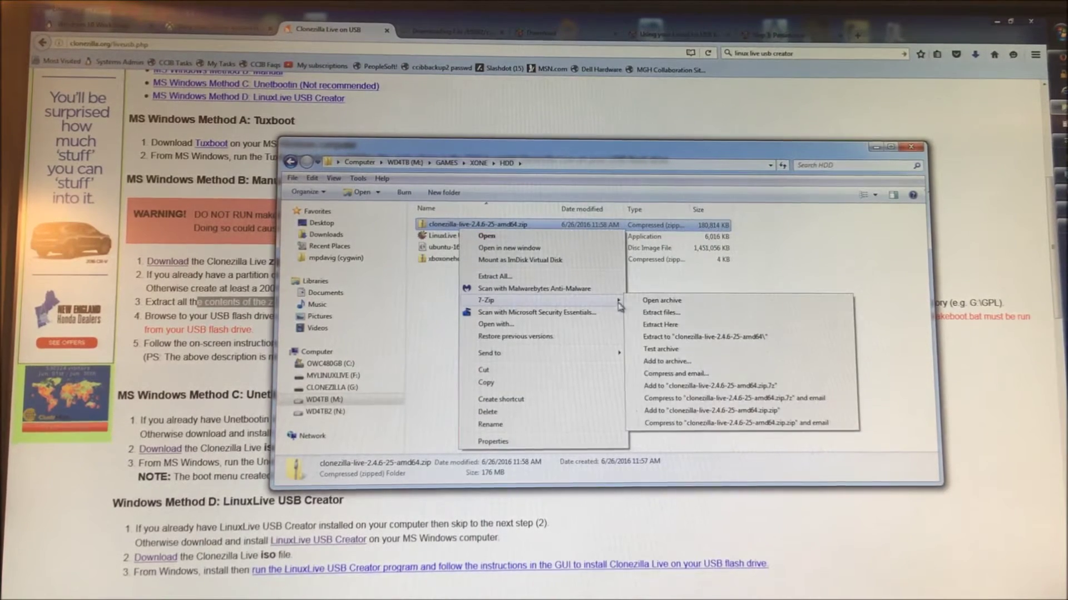
left_click(655, 302)
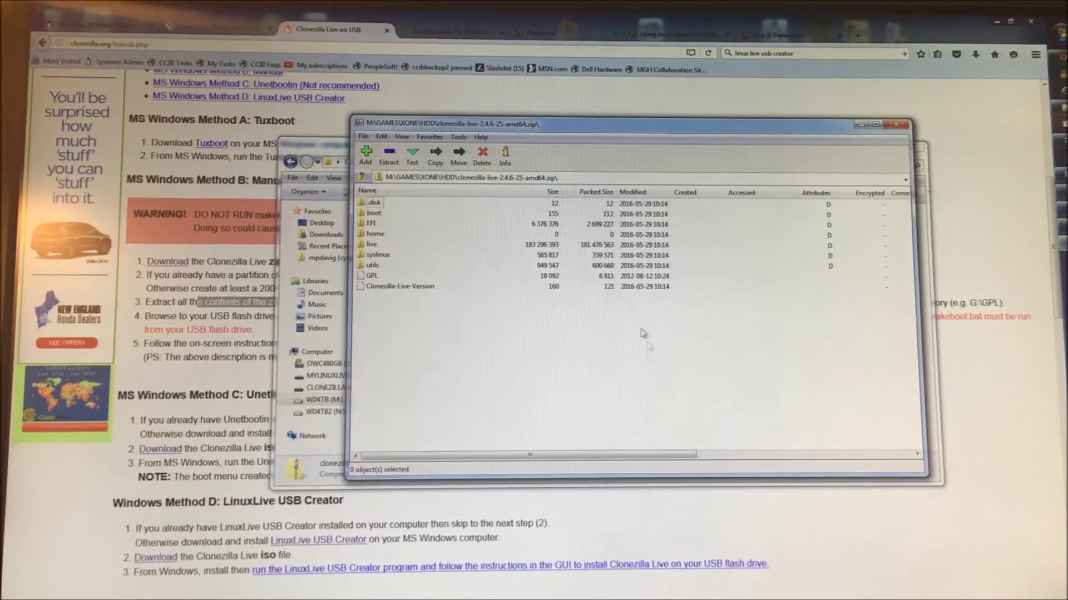
- Extract the 2.4.6-25 archive contents to the root of CLONEZILLA (G:)
left_click(389, 157)
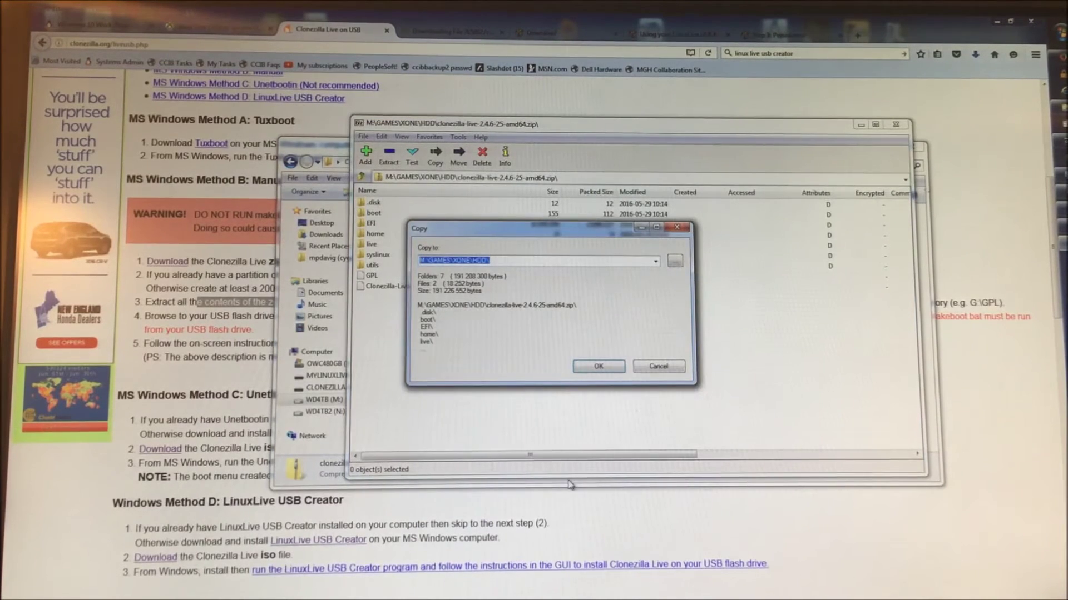
left_click(673, 262)
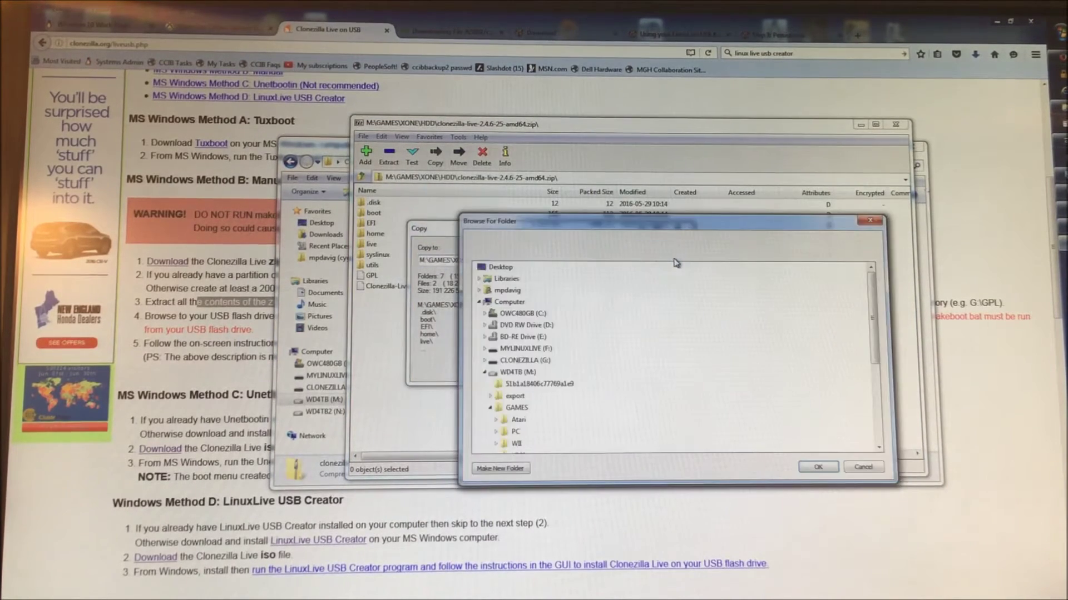
left_click(486, 373)
left_click(525, 360)
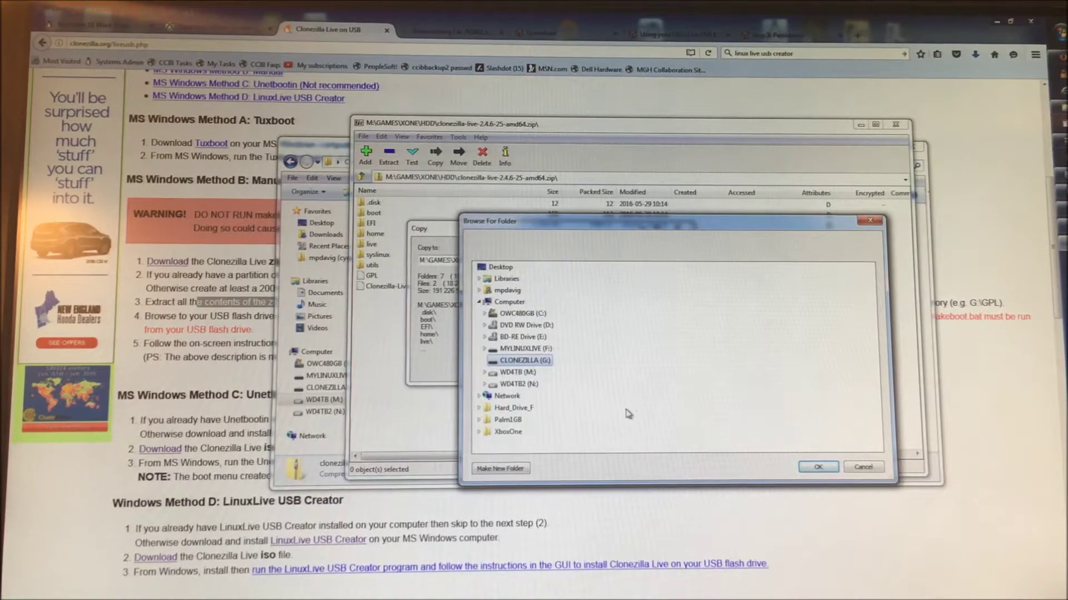
left_click(817, 467)
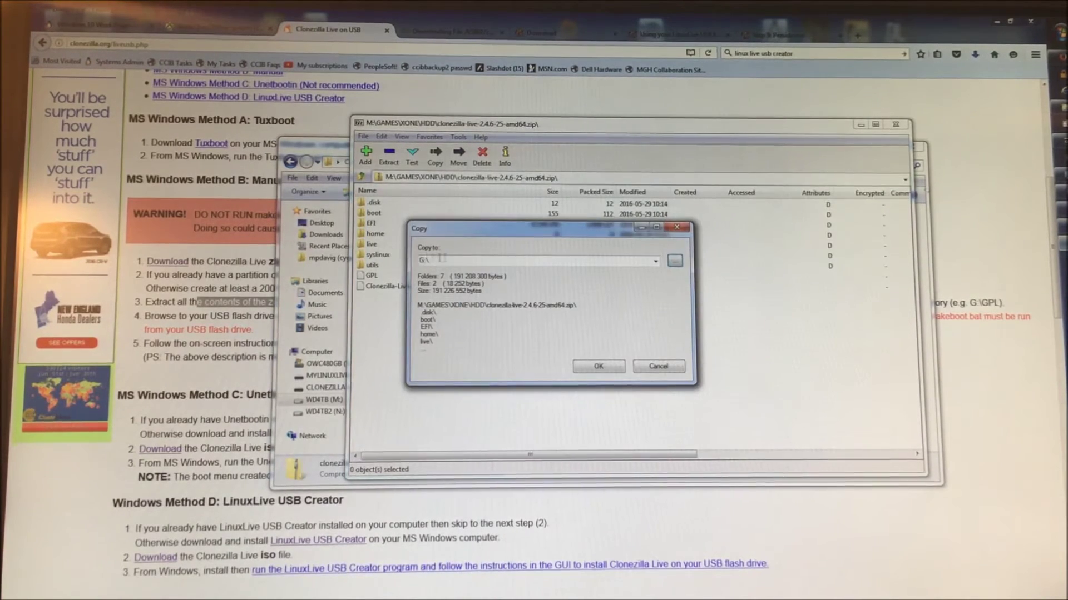
left_click(596, 367)
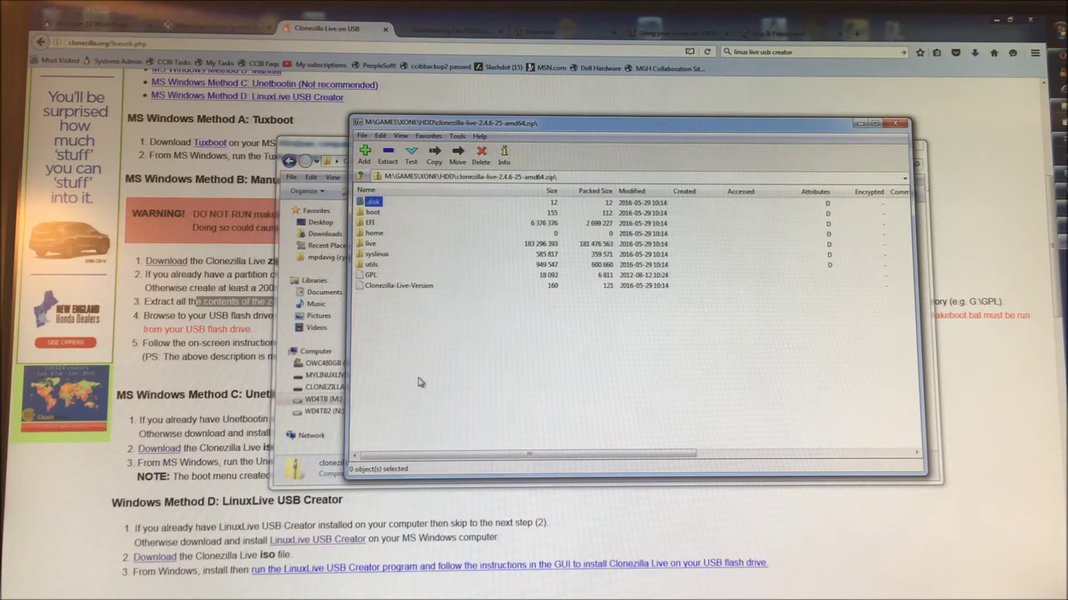
left_click_drag(657, 131, 615, 103)
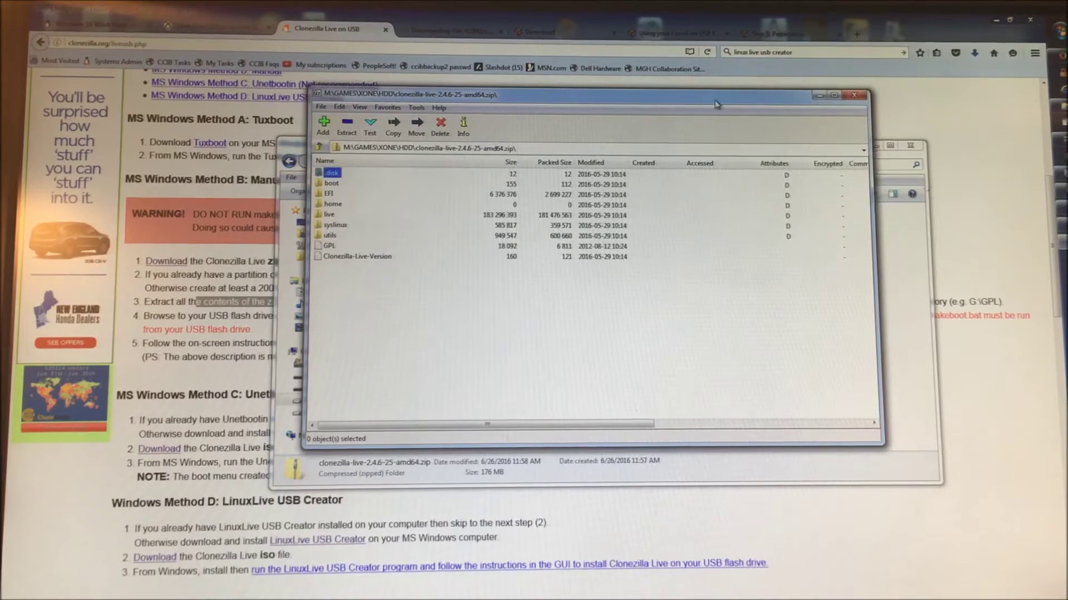
- Close 7-Zip, bring Firefox forward, and exit the old console session
left_click(859, 98)
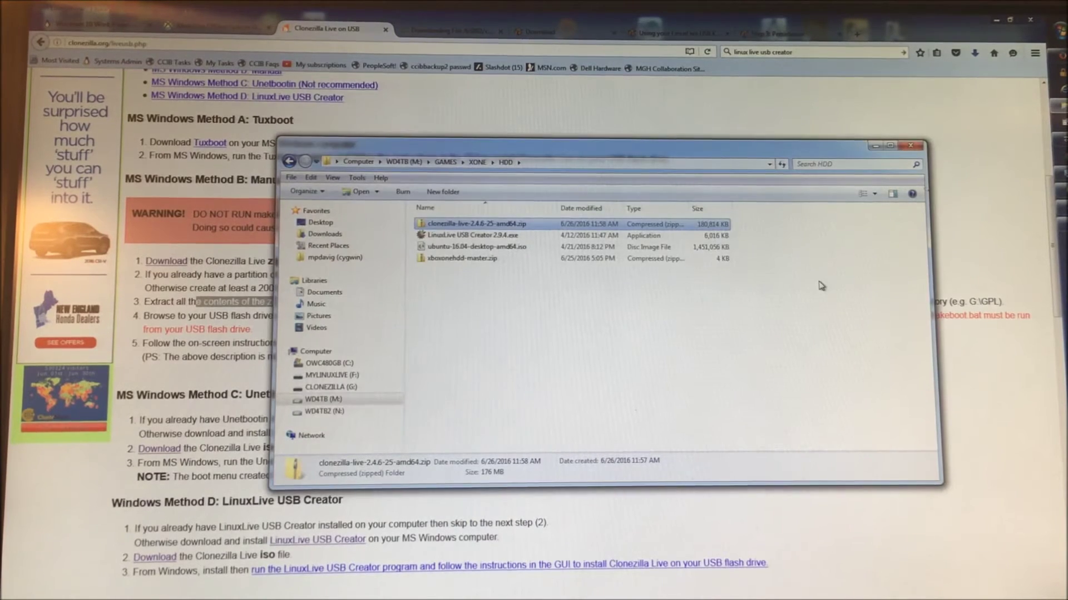
left_click(873, 562)
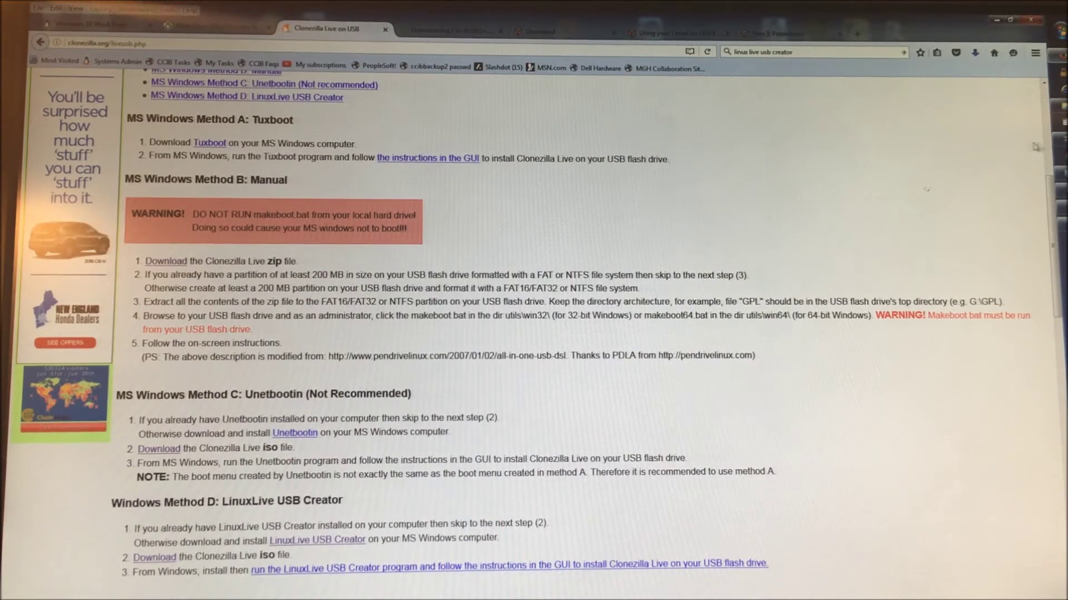
key("alt+Tab")
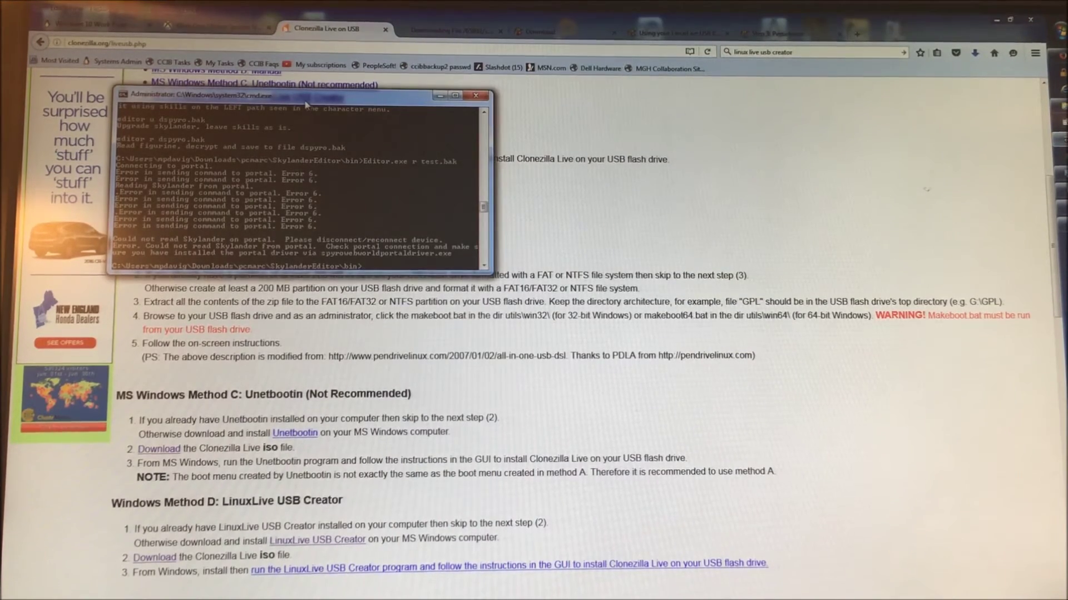
left_click_drag(292, 96, 416, 155)
scroll(426, 243, "down", 4)
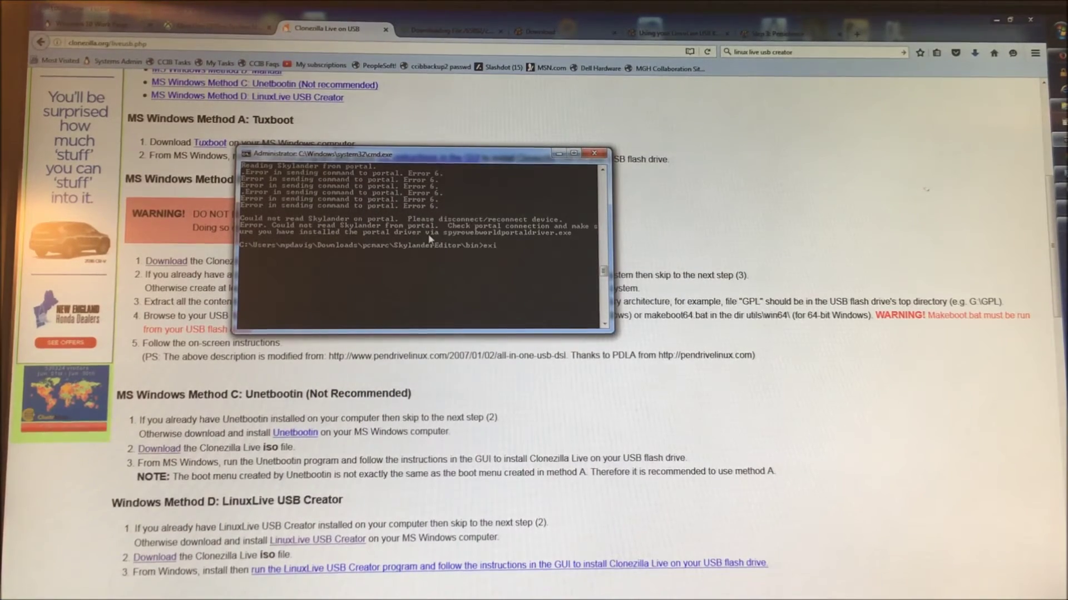
type("t")
key("Return")
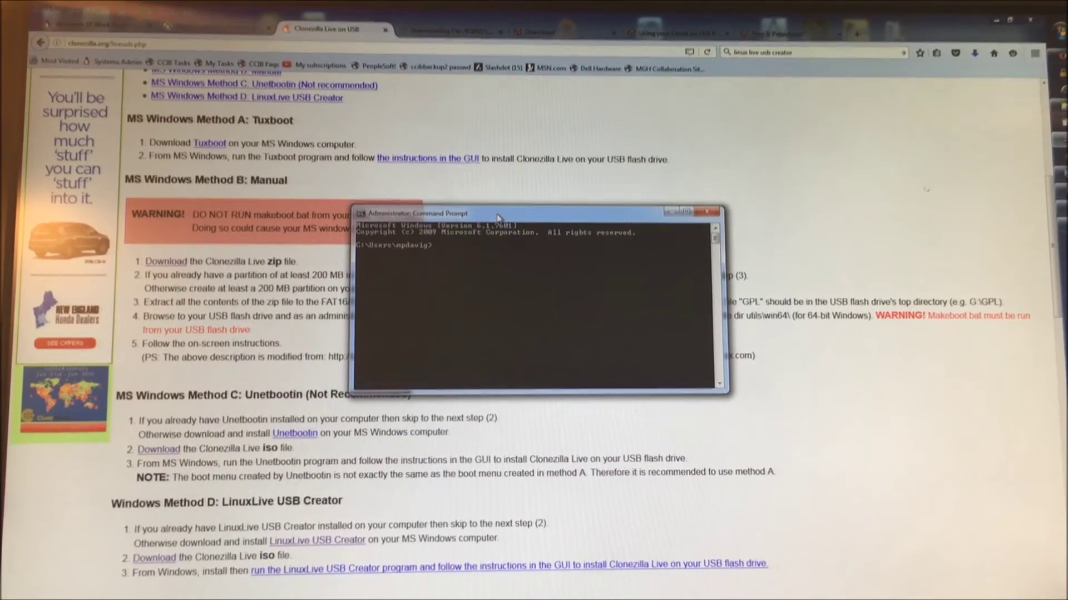
type("g:\\utils\\")
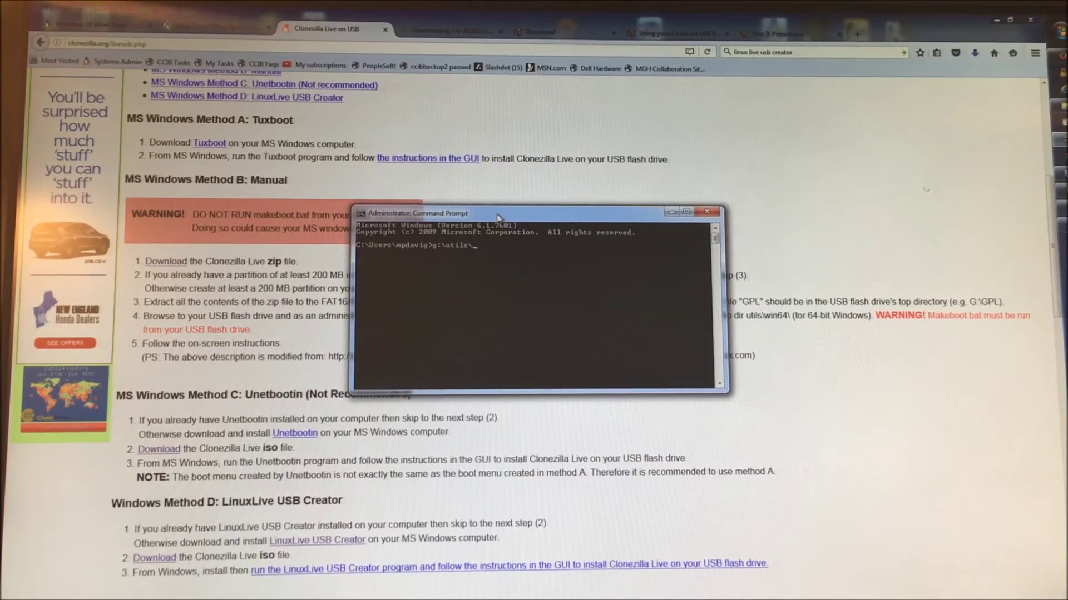
type("win6")
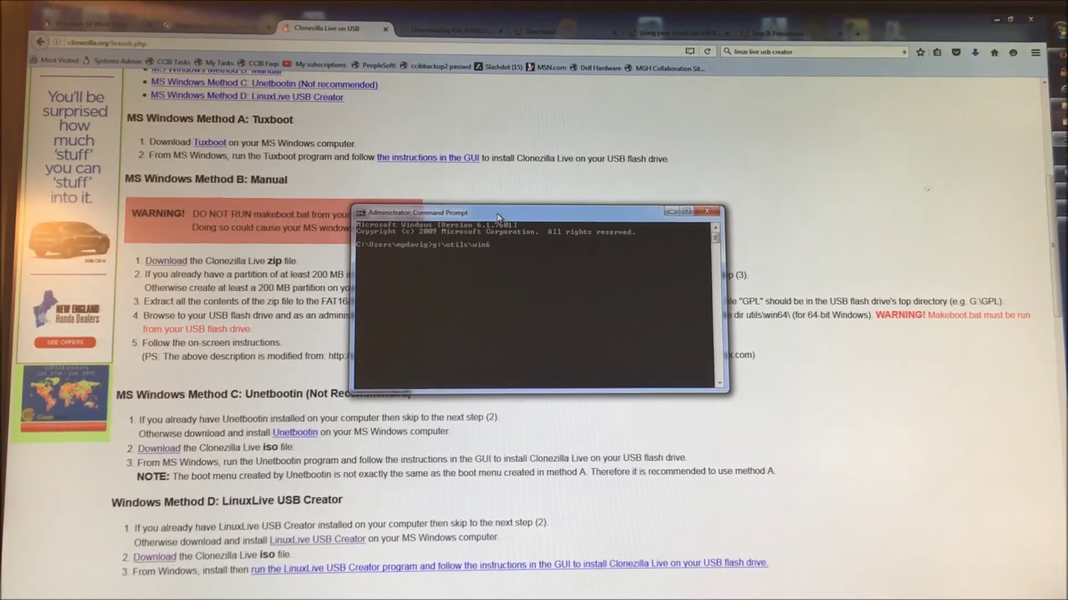
type("4\\makeboot64.bat")
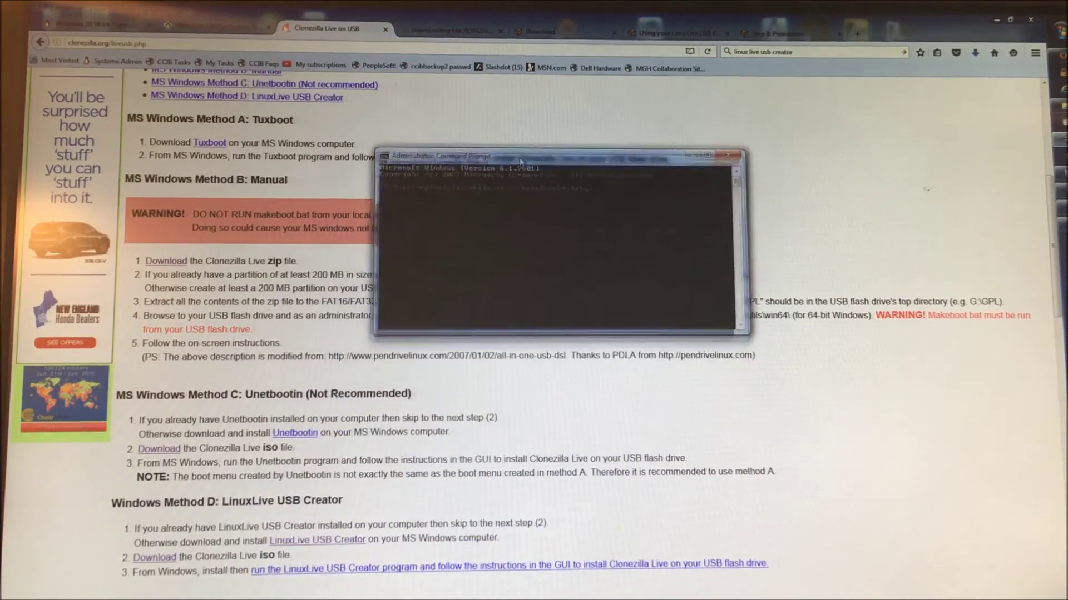
- Switch the console to drive G: and list its root folders: utils, live, boot and EFI
left_click_drag(481, 347, 523, 103)
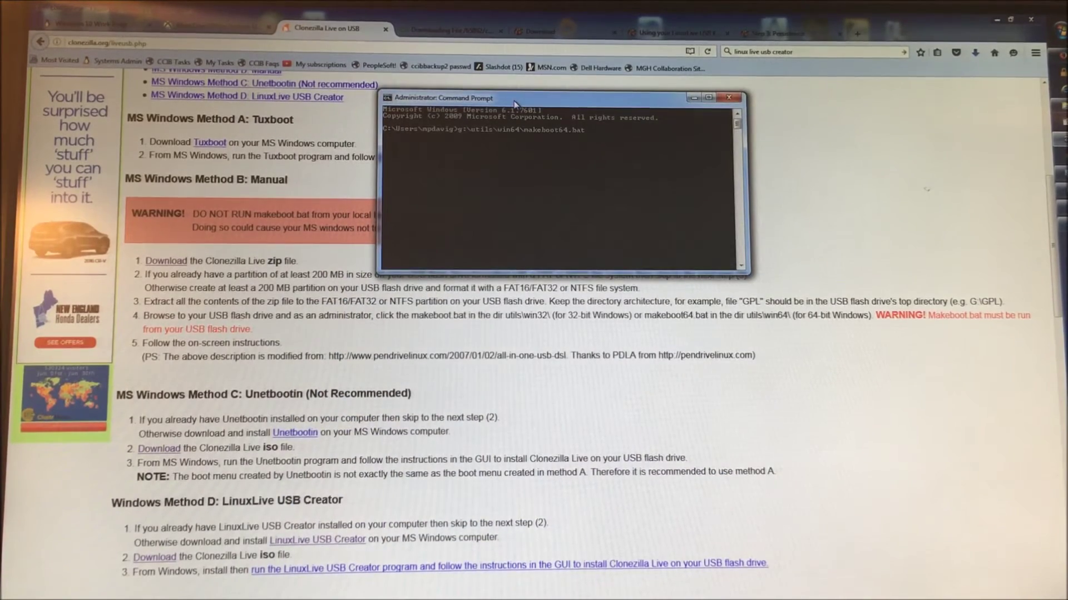
key("BackSpace")
key("BackSpace")
key("BackSpace")
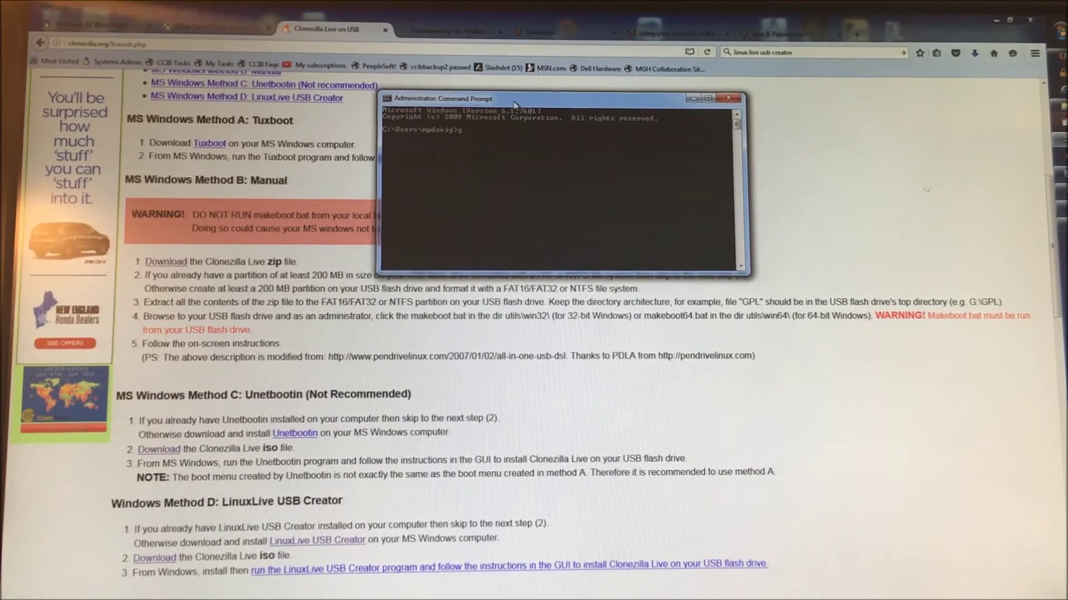
type("g:")
key("Return")
key("Return")
type("dir")
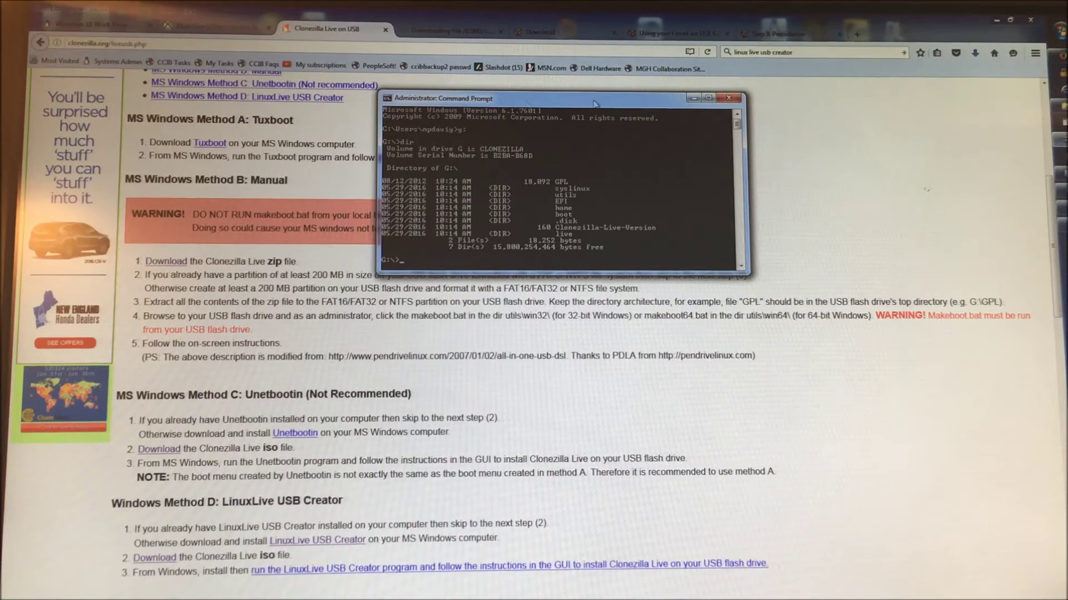
key("alt+Tab")
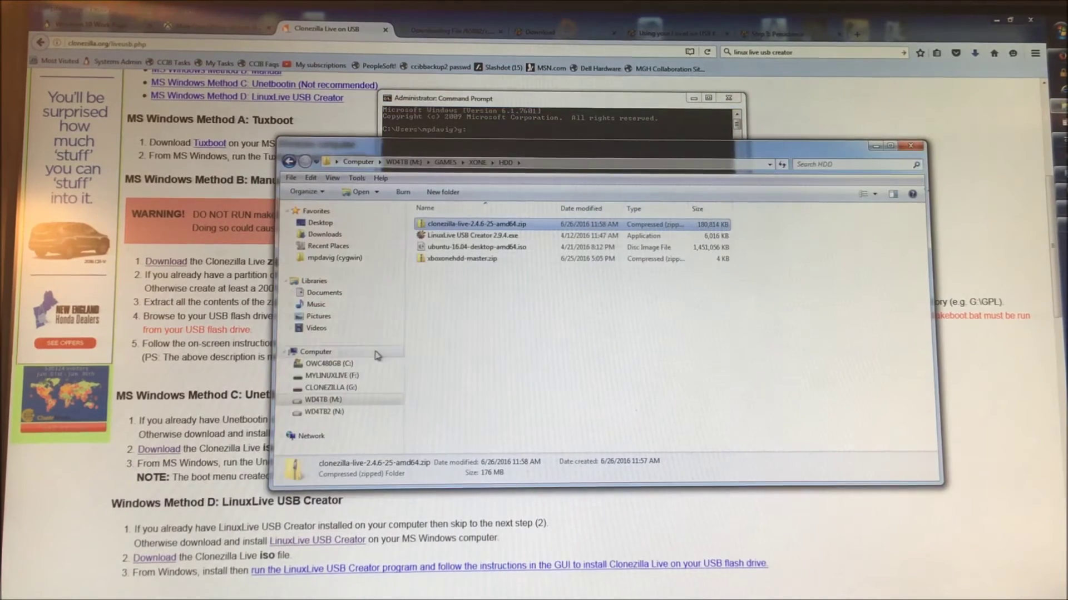
- Review the MYLINUXLIVE (F:) and CLONEZILLA (G:) drives in Explorer, then minimize Explorer
left_click(332, 376)
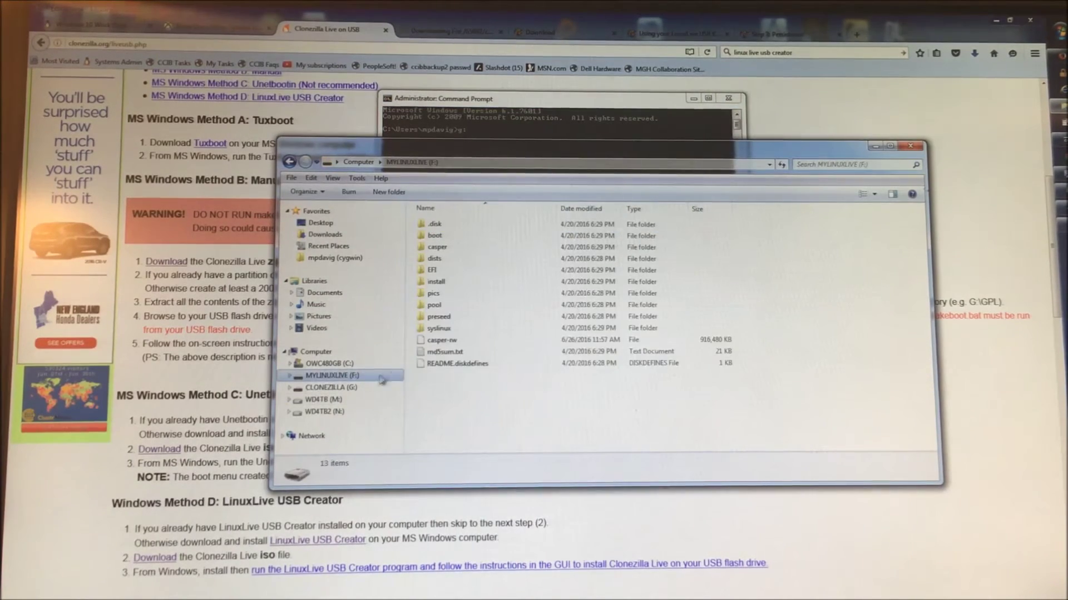
left_click(321, 388)
mouse_move(515, 159)
left_mouse_down()
mouse_move(566, 370)
mouse_move(528, 278)
left_mouse_up()
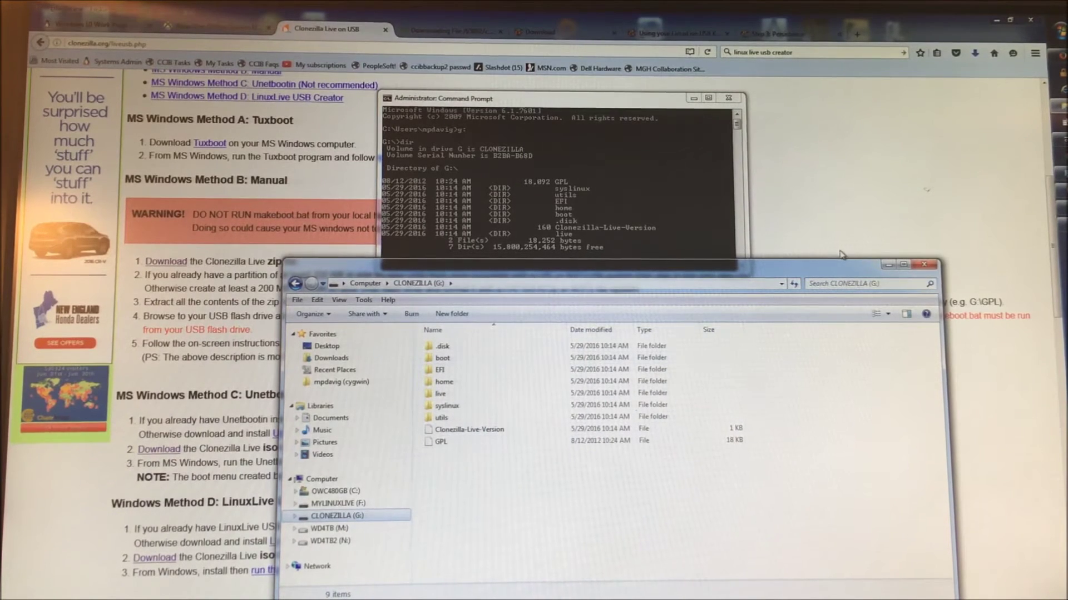
left_click(886, 265)
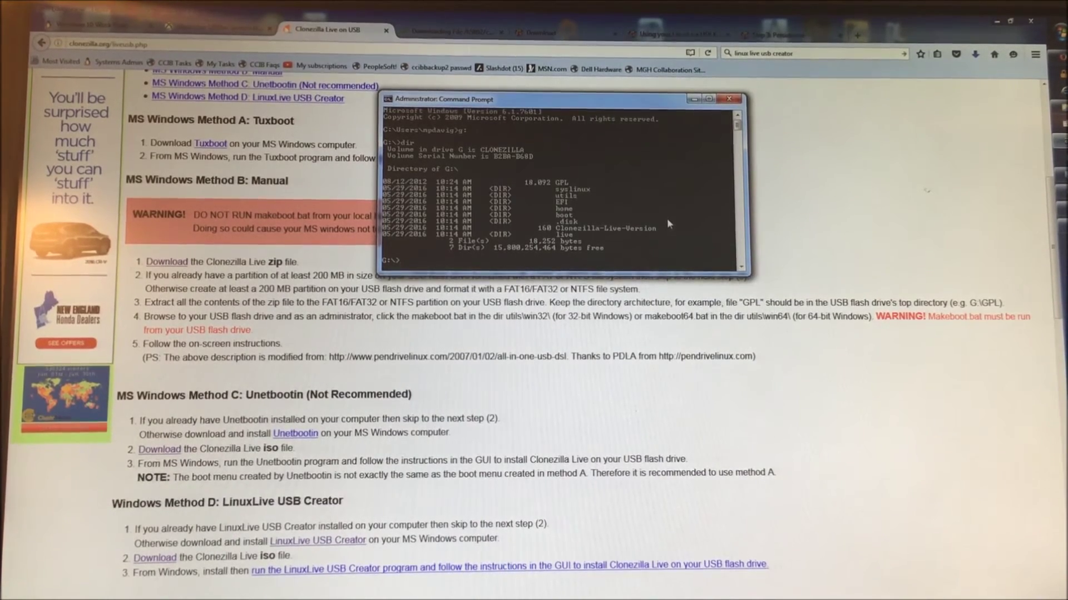
type("utils")
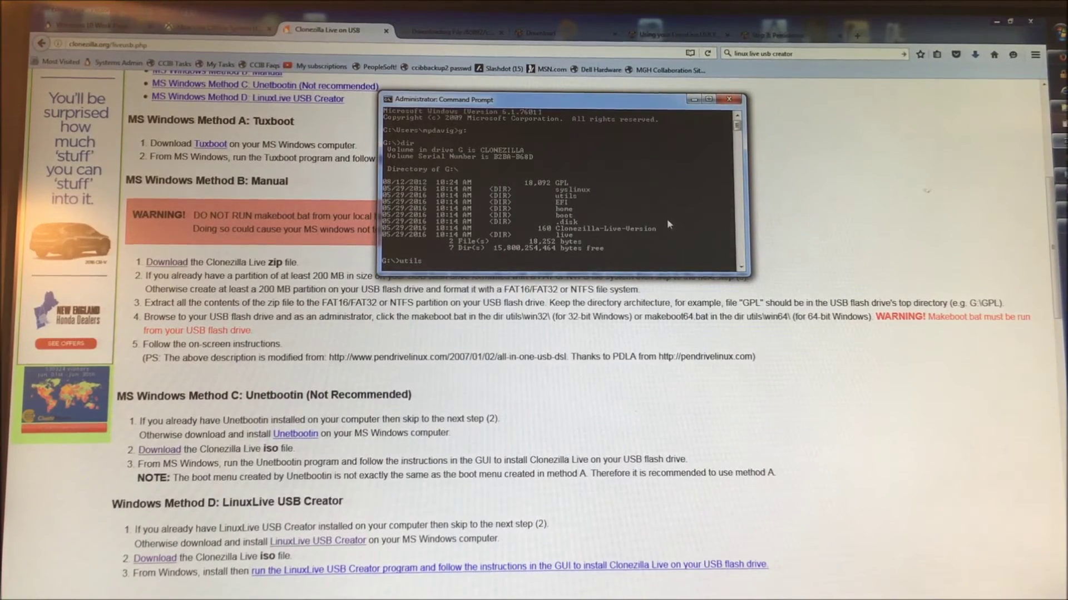
type("\\")
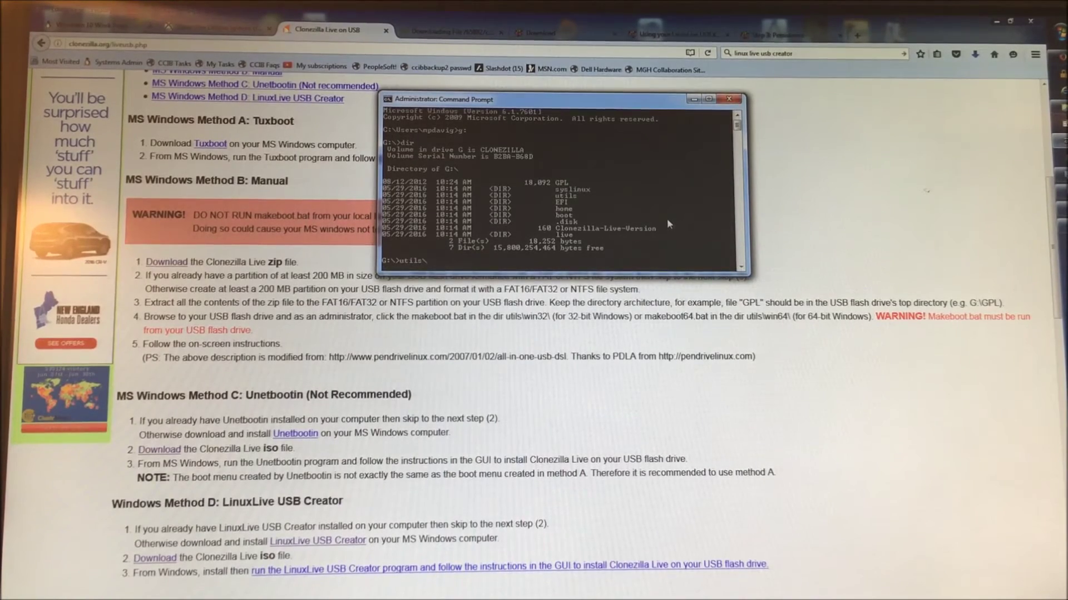
type("win6")
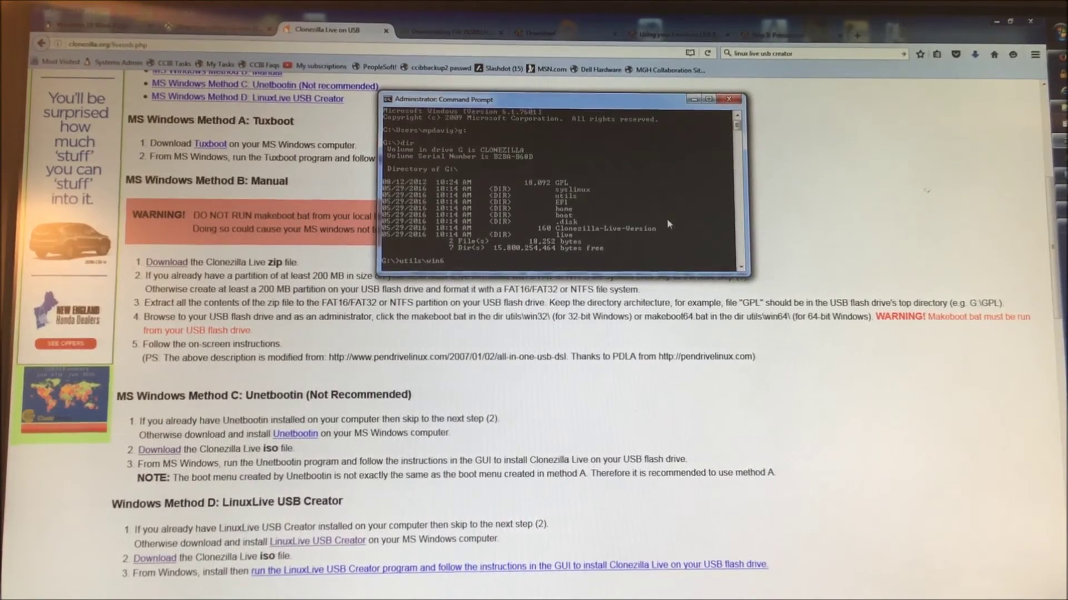
type("4\\")
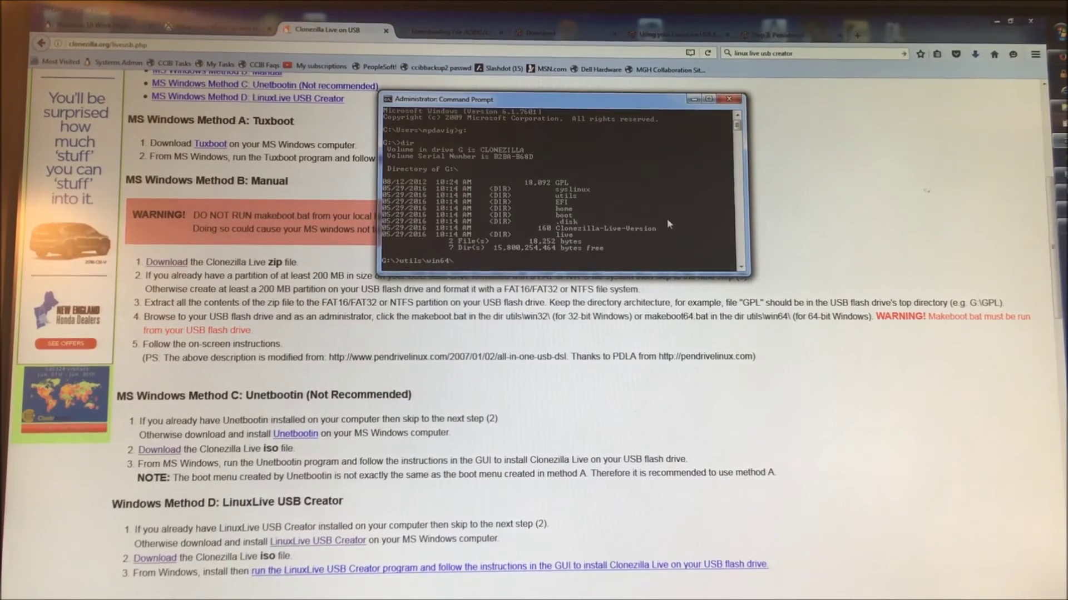
type("make")
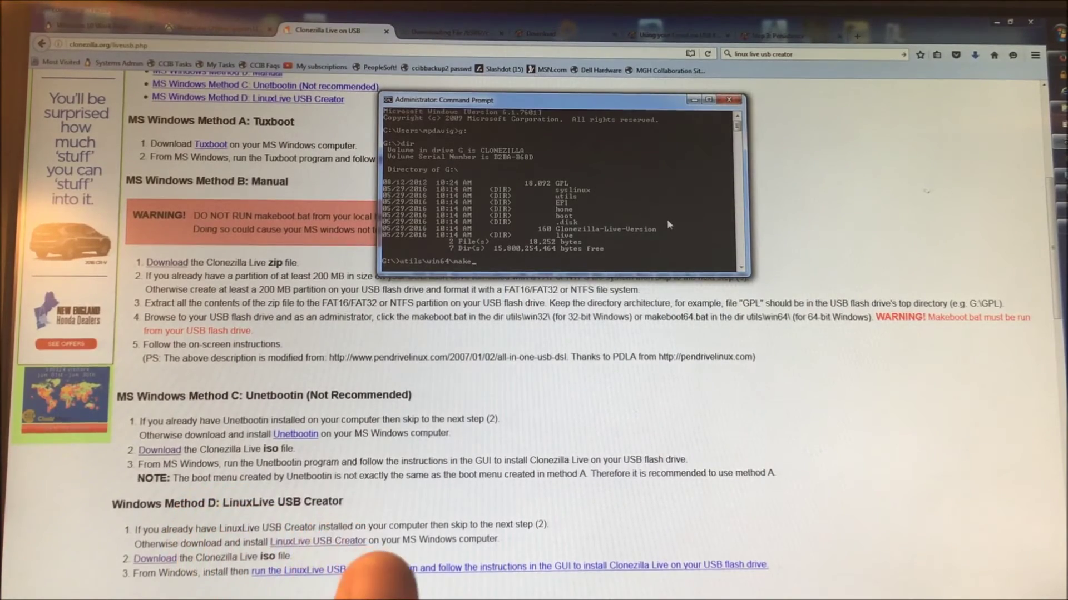
- List utils\win64, confirming makeboot64.bat, VERSION.txt and syslinux64.exe are there
key("Tab")
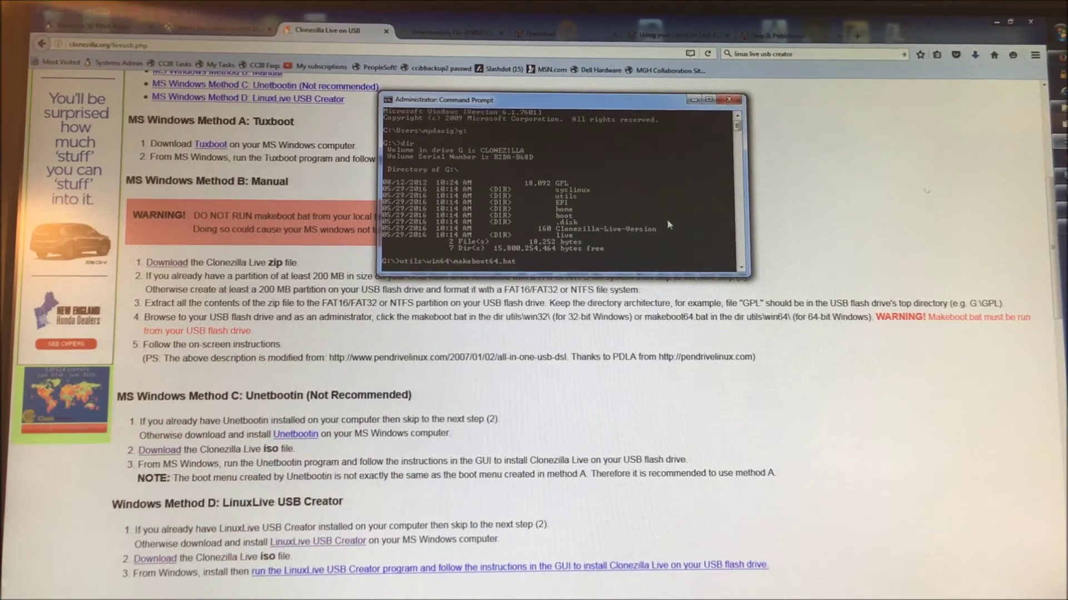
key("BackSpace")
key("BackSpace")
key("BackSpace")
key("BackSpace")
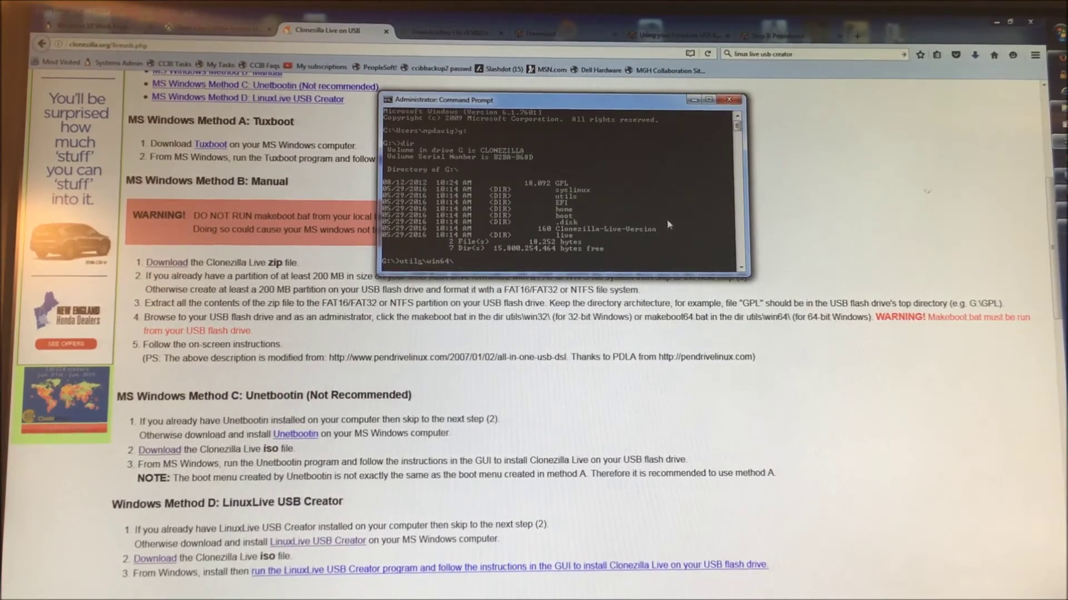
key("Home")
type("cir")
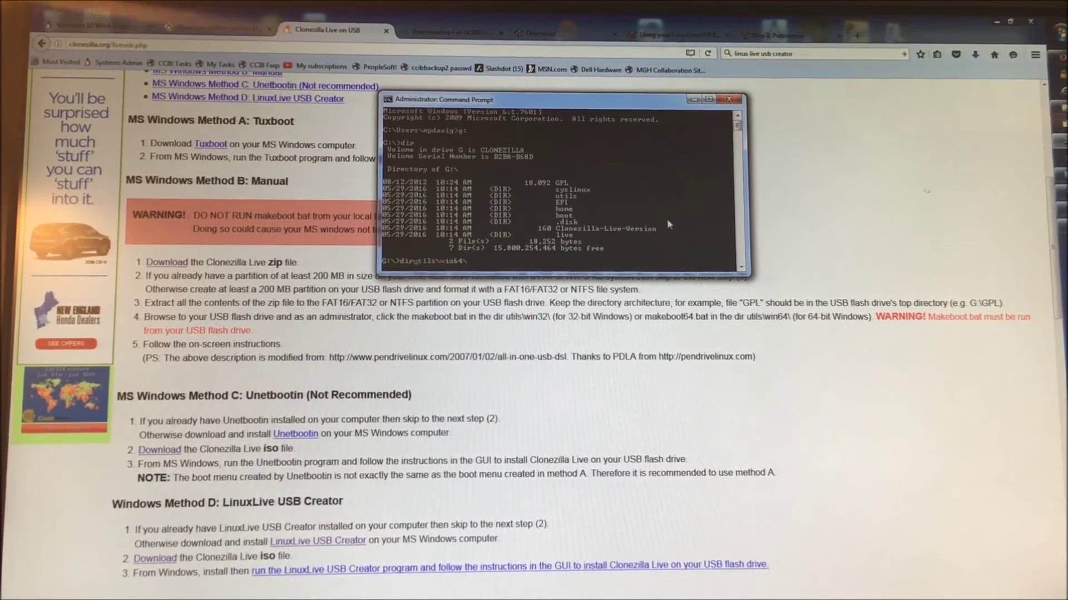
key("Return")
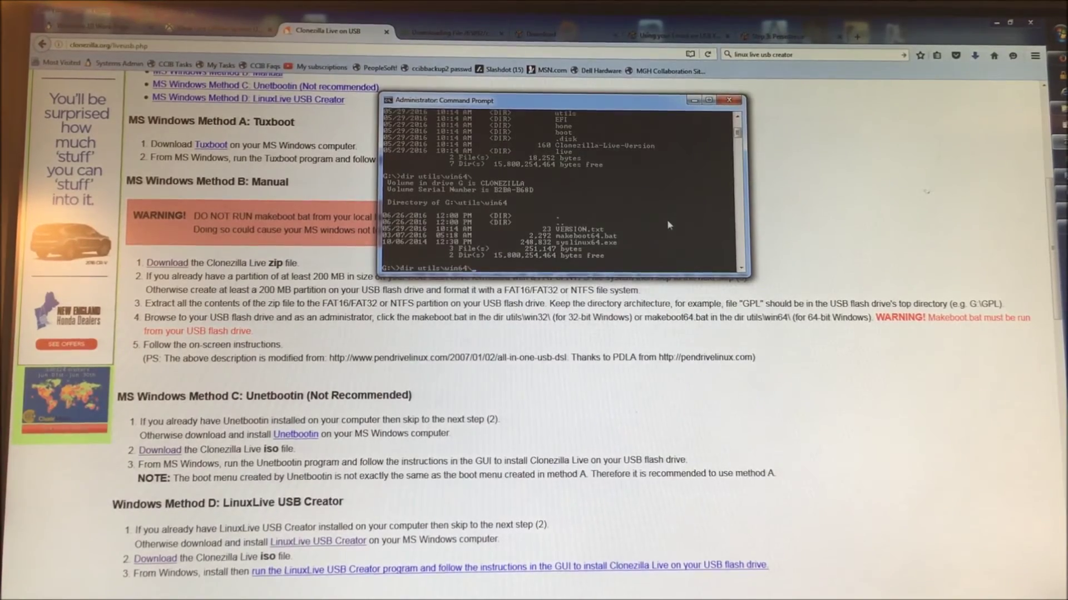
- Edit the recalled command into utils\win64\makeboot64.bat and run it
key("Up")
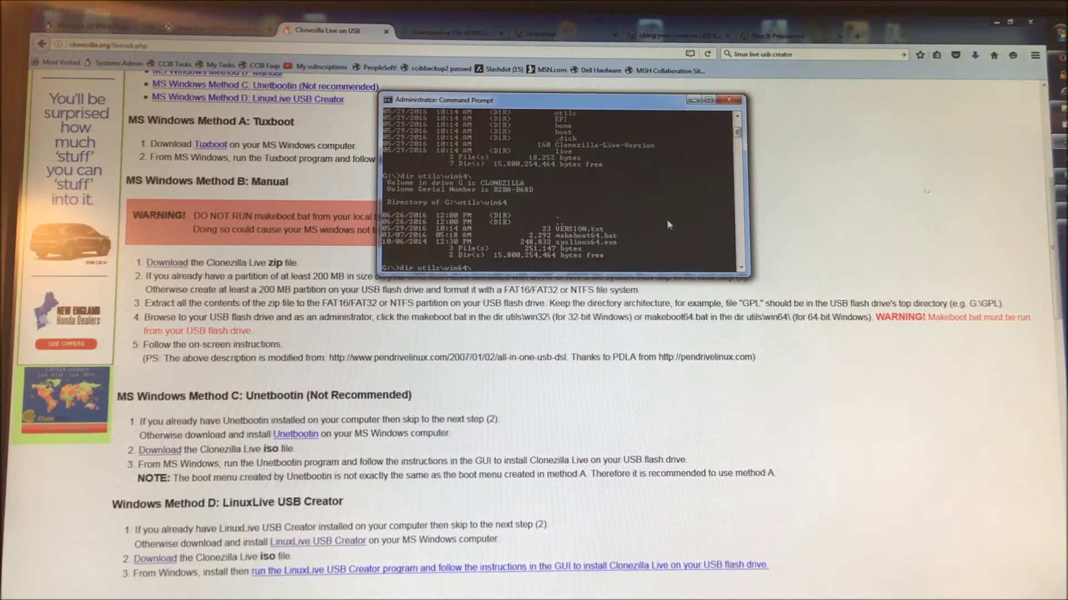
key("Delete")
type("m")
key("Tab")
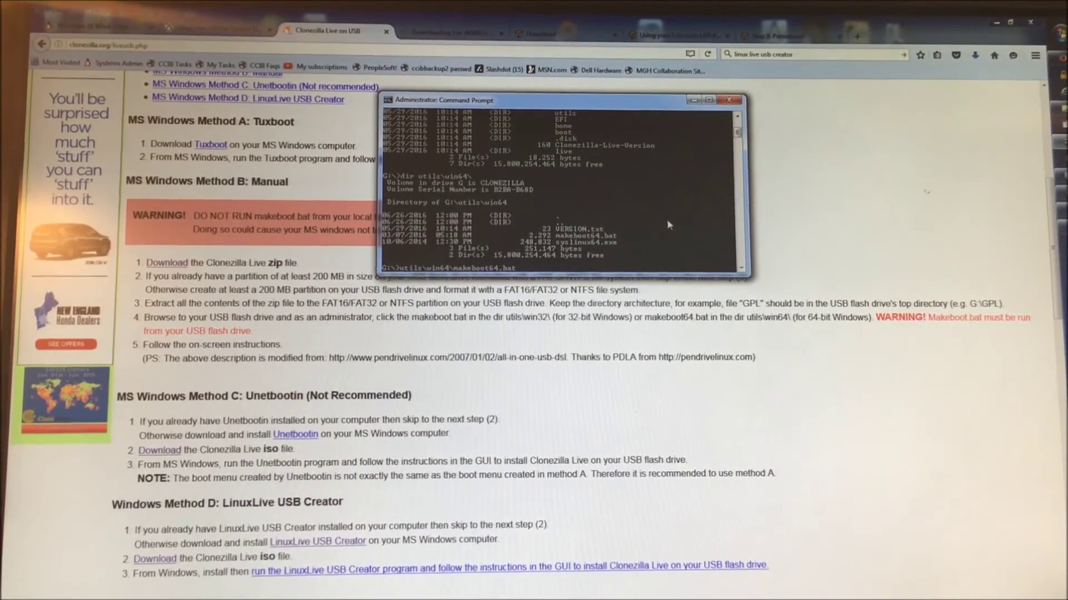
key("Return")
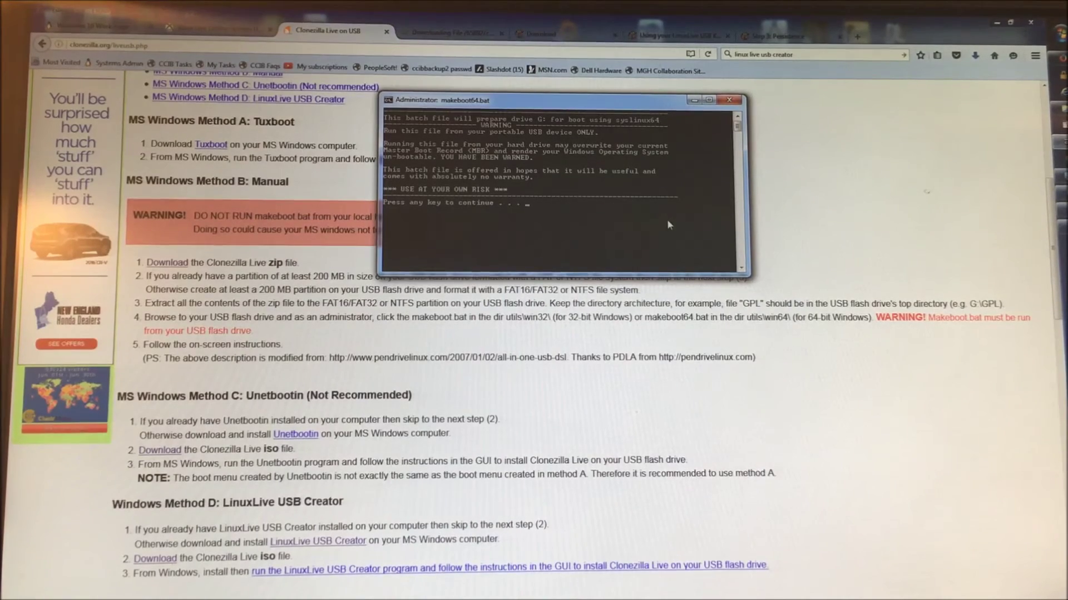
- Acknowledge makeboot64.bat's warning, confirm making G: bootable, and dismiss the completion message
key("space")
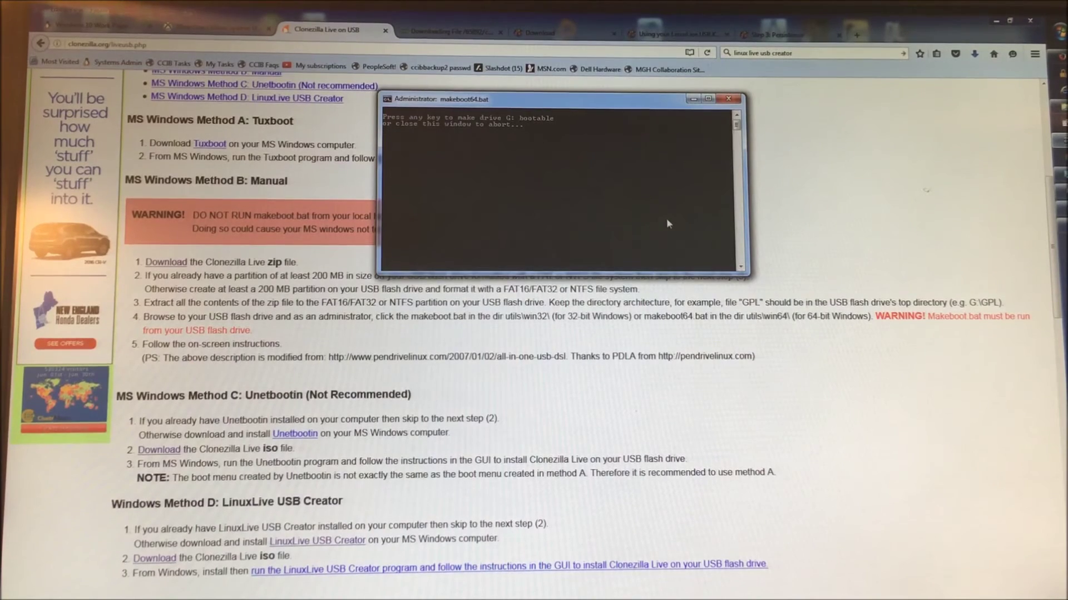
key("Return")
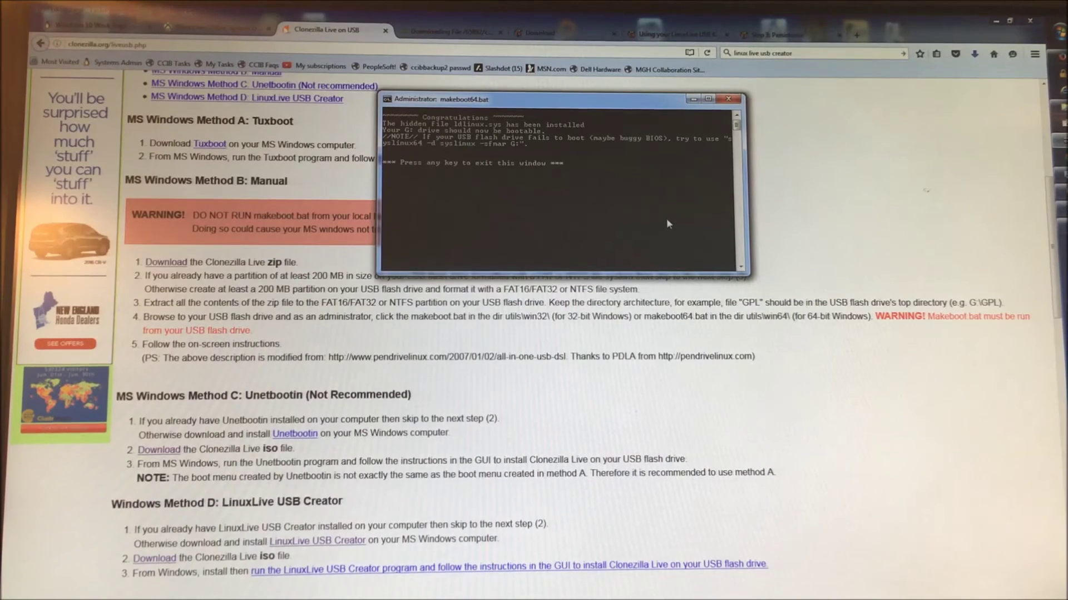
key("Return")
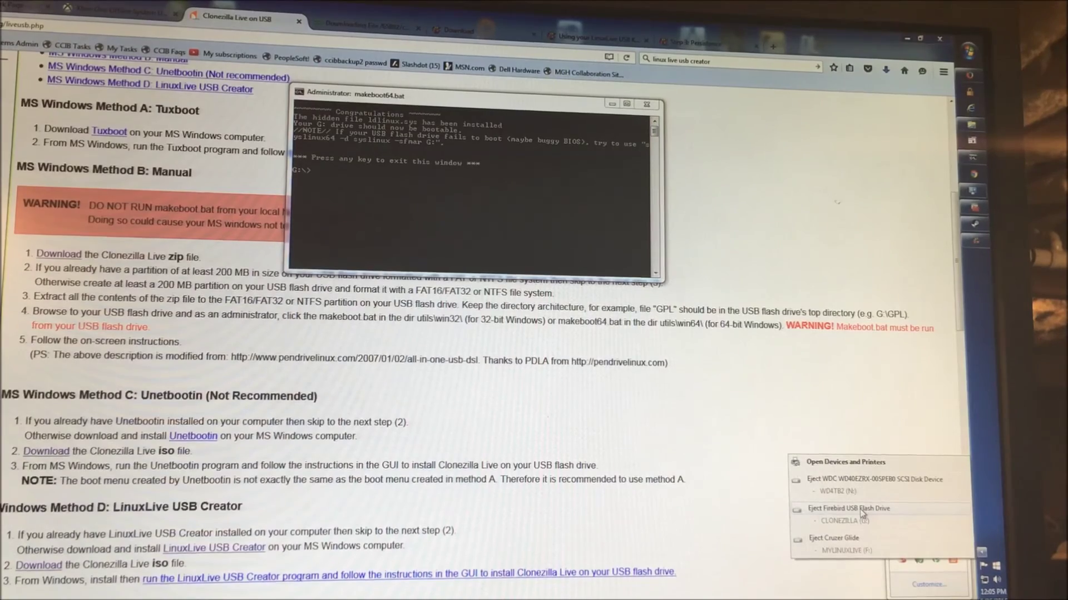
- Close the list of drives to eject
left_click(862, 513)
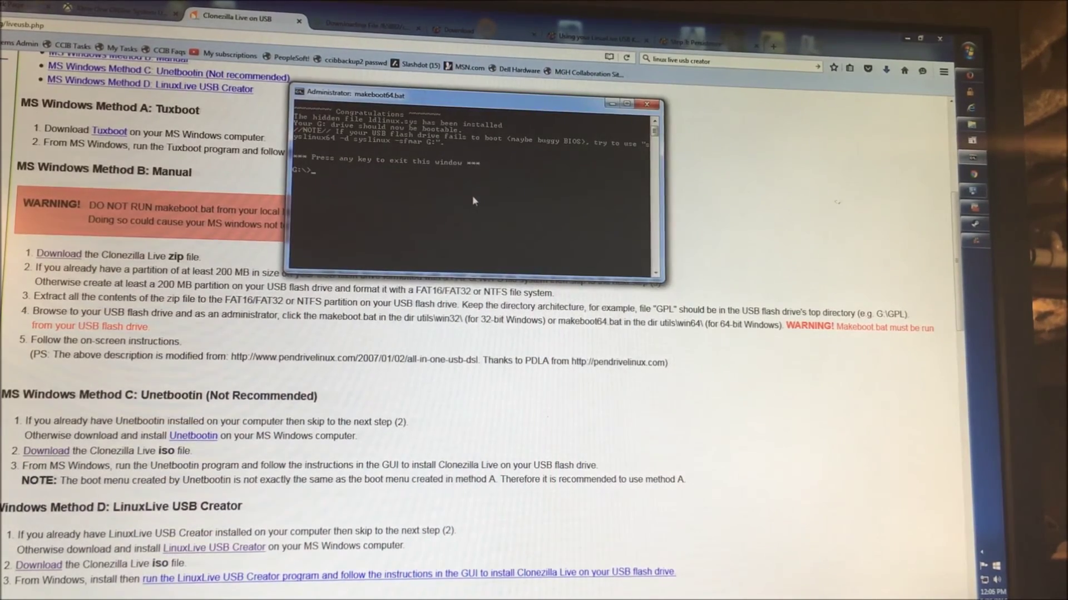
type("exit")
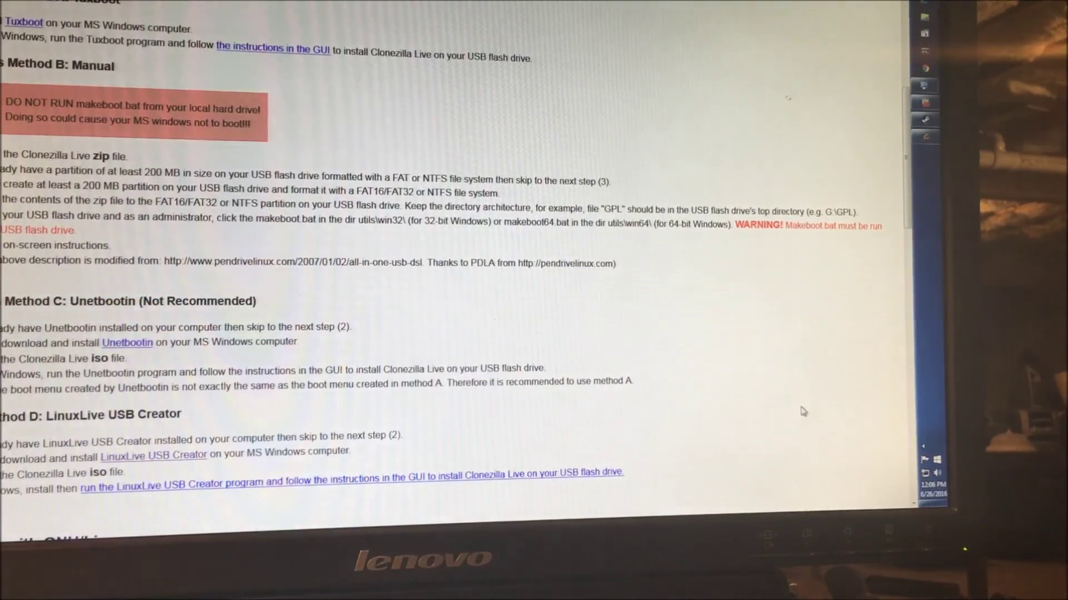
- Bring LinuxLive USB Creator forward and open the Safely Remove Hardware drive list
left_click(924, 136)
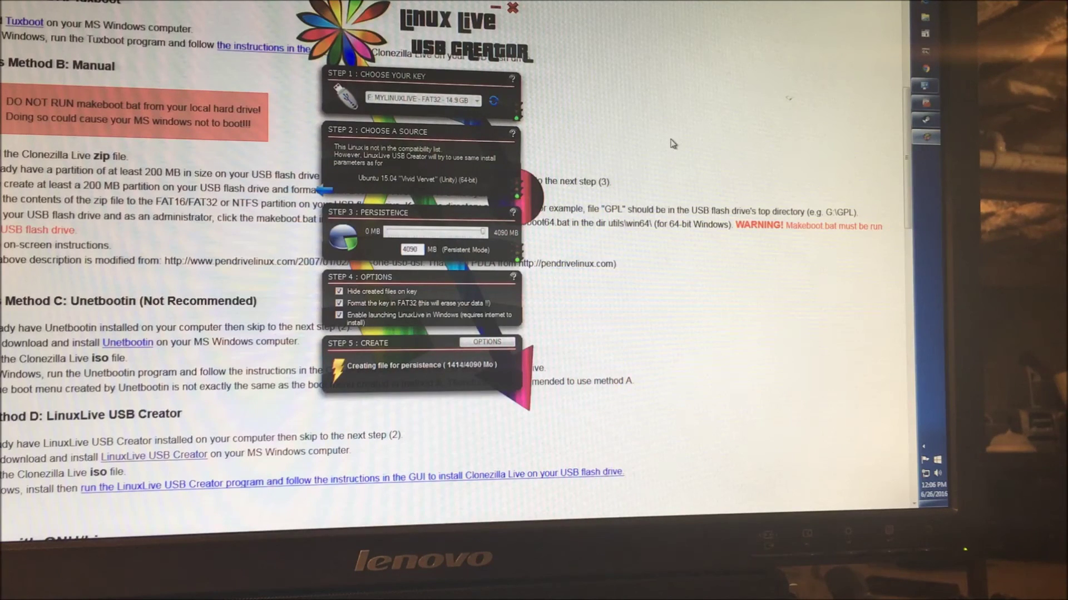
left_click(925, 446)
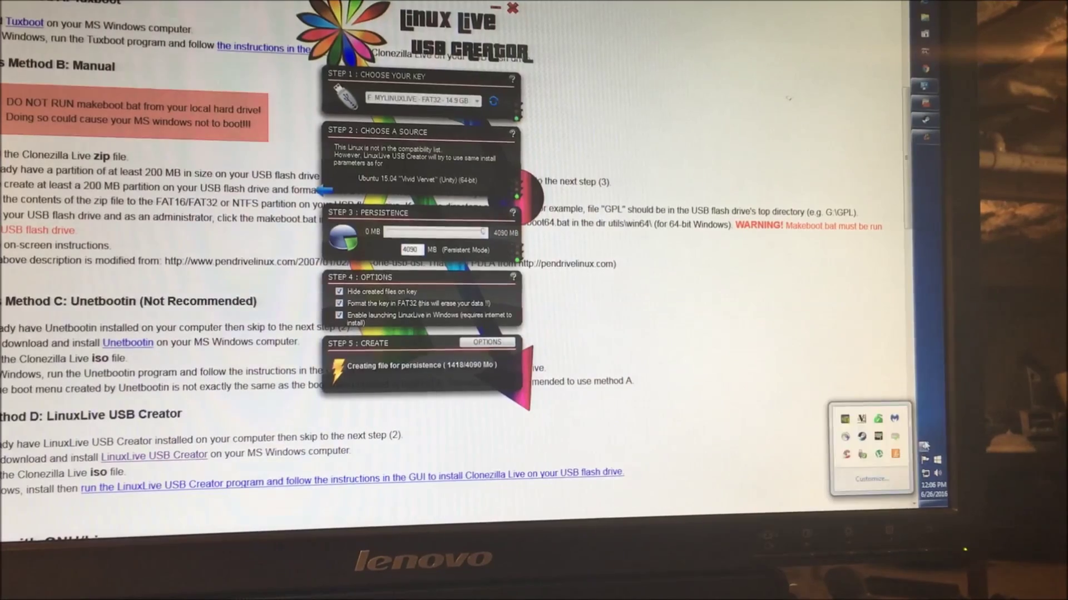
left_click(863, 457)
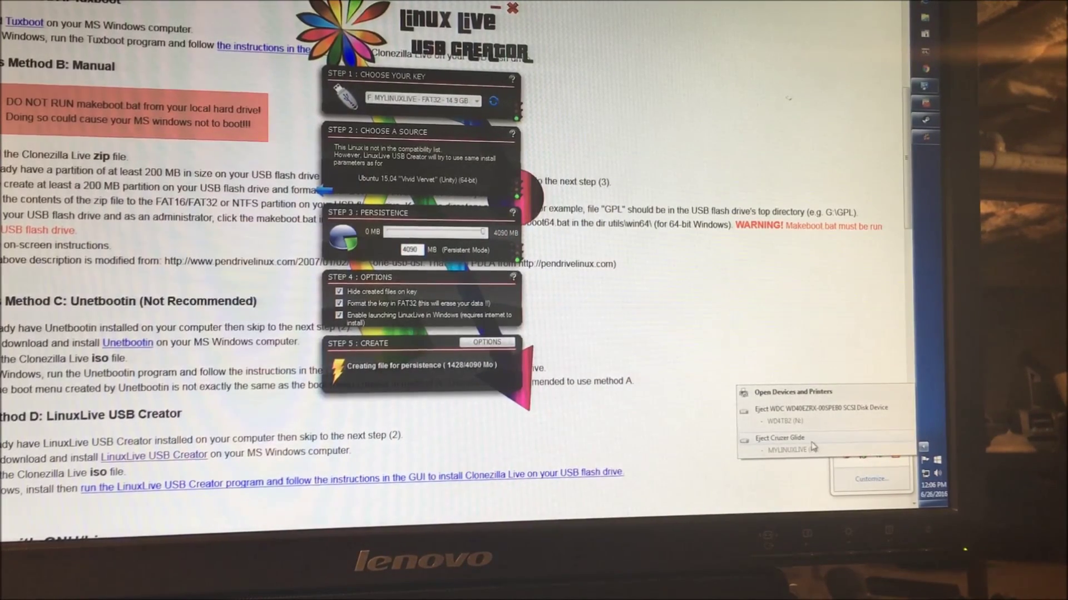